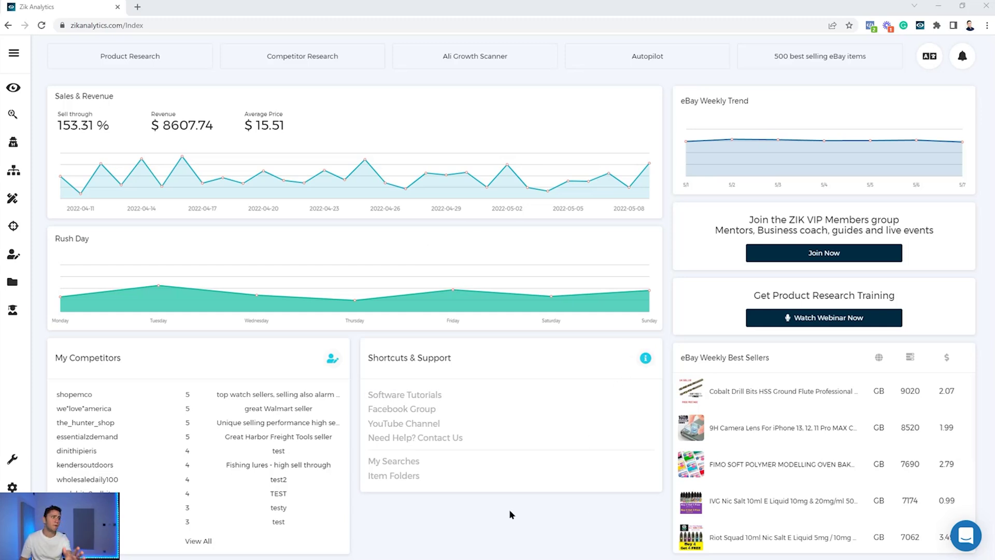
Step: Run a 30-day Product Research search for the recent 'Ladies Messenger Cross Body Handbag' query
click(10, 118)
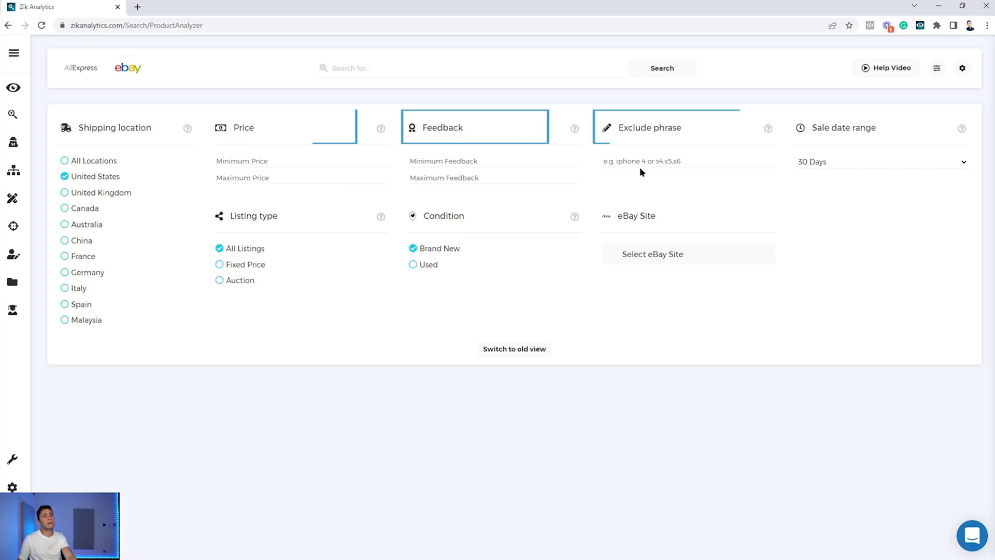
click(906, 164)
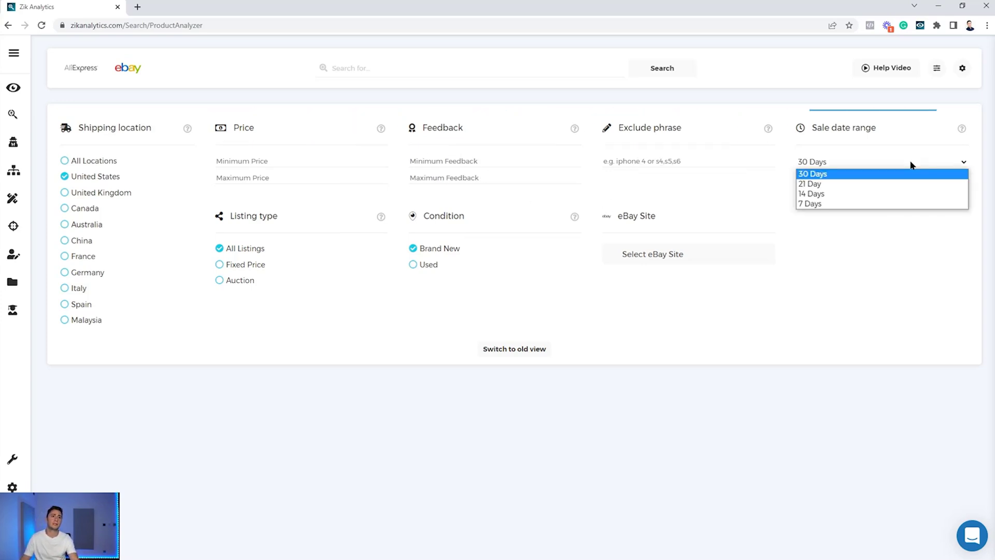
click(778, 193)
click(482, 68)
click(386, 113)
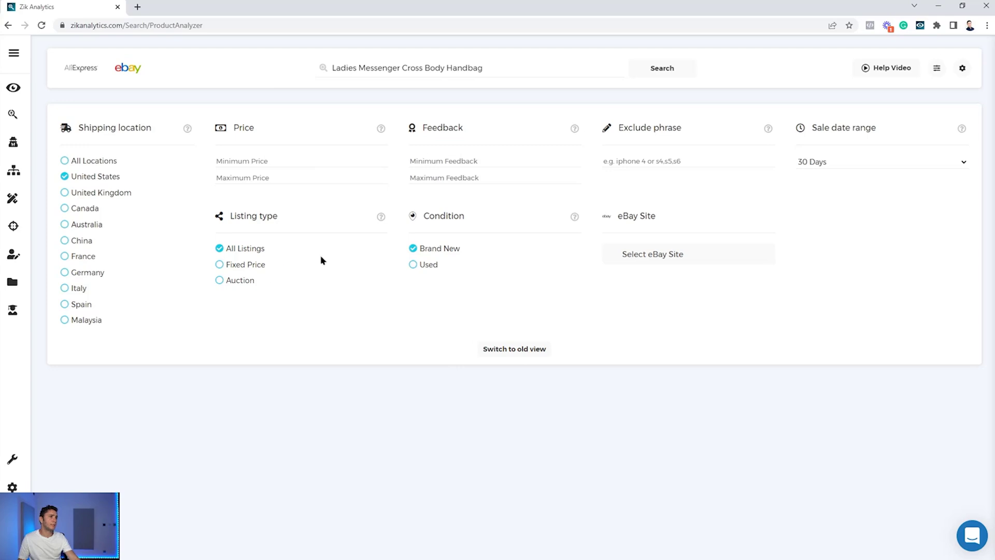
click(687, 80)
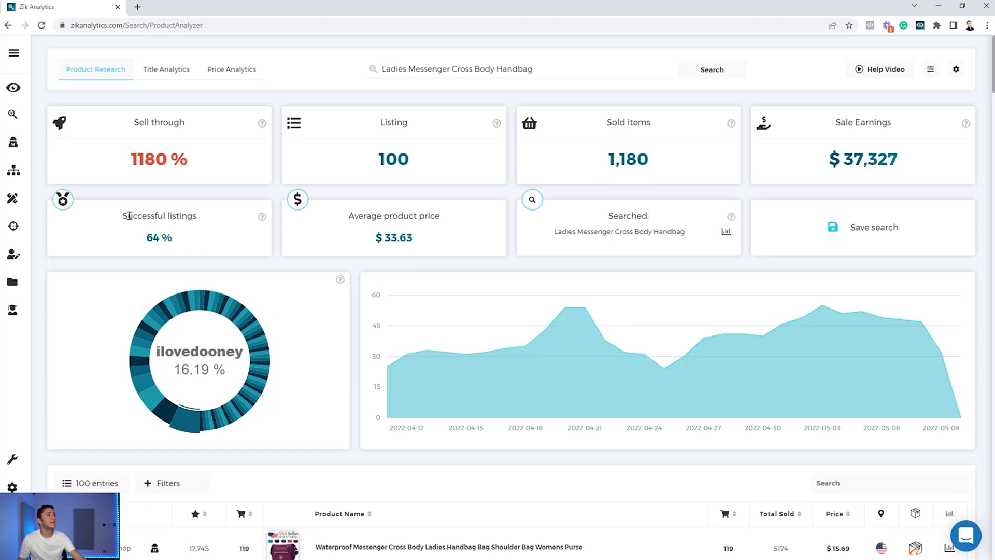
Step: Highlight the successful listings, 100 listings and 1180% sell-through figures in the results
drag(122, 217, 222, 221)
click(222, 221)
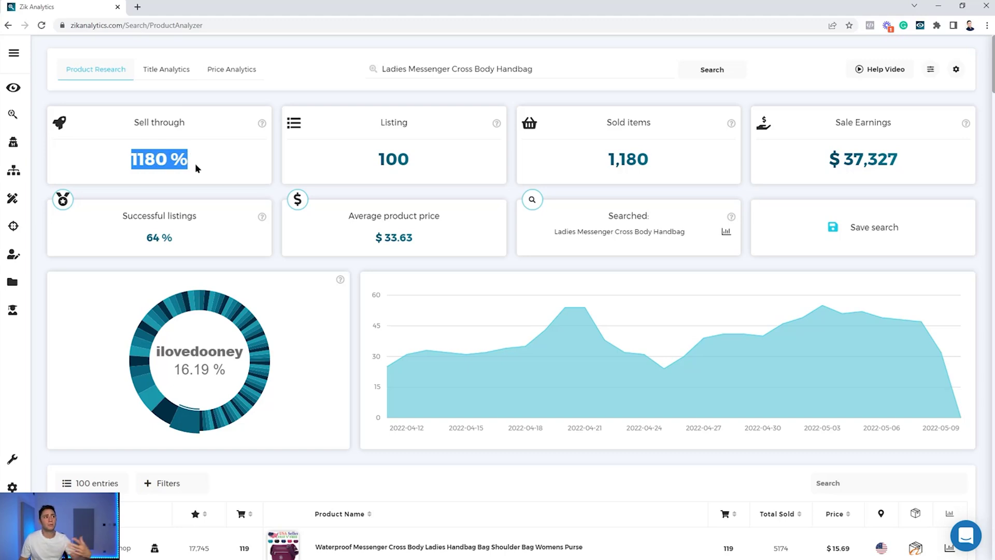
click(335, 166)
double_click(392, 158)
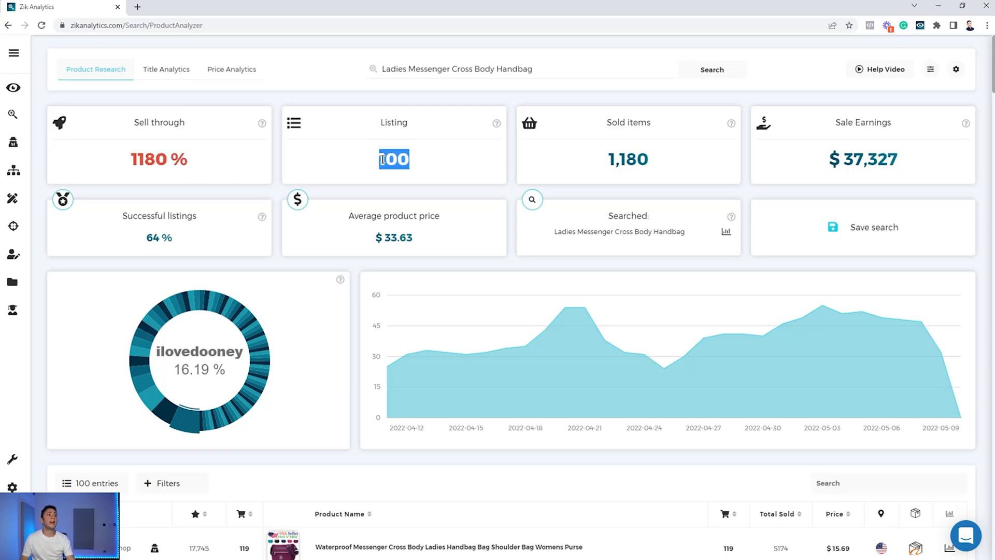
click(127, 164)
drag(118, 166, 235, 166)
click(210, 161)
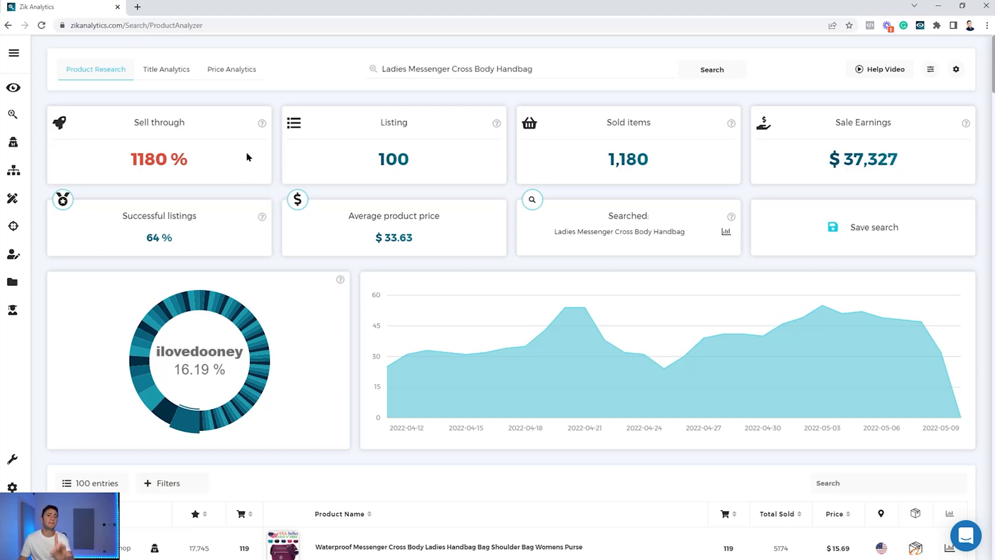
mouse_move(800, 306)
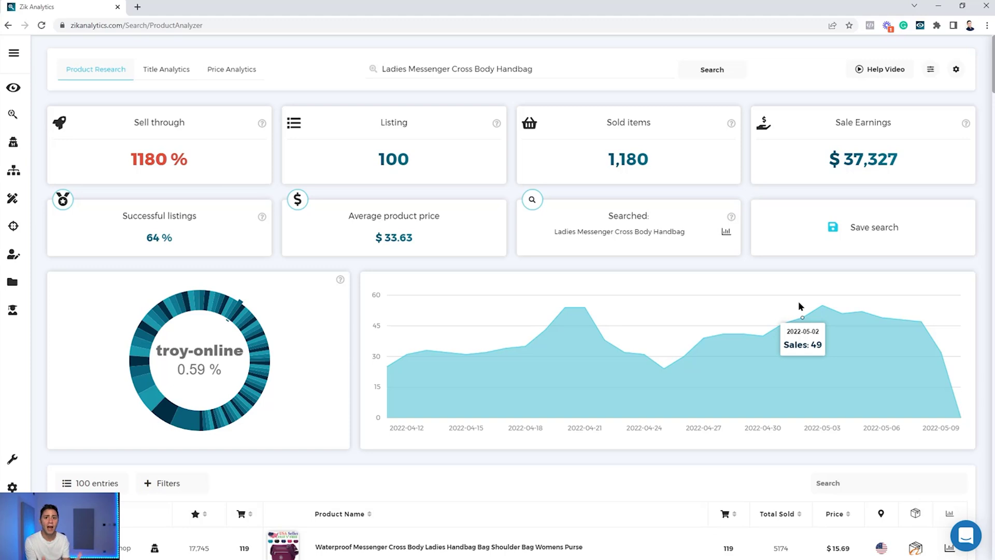
drag(338, 254, 433, 242)
click(455, 255)
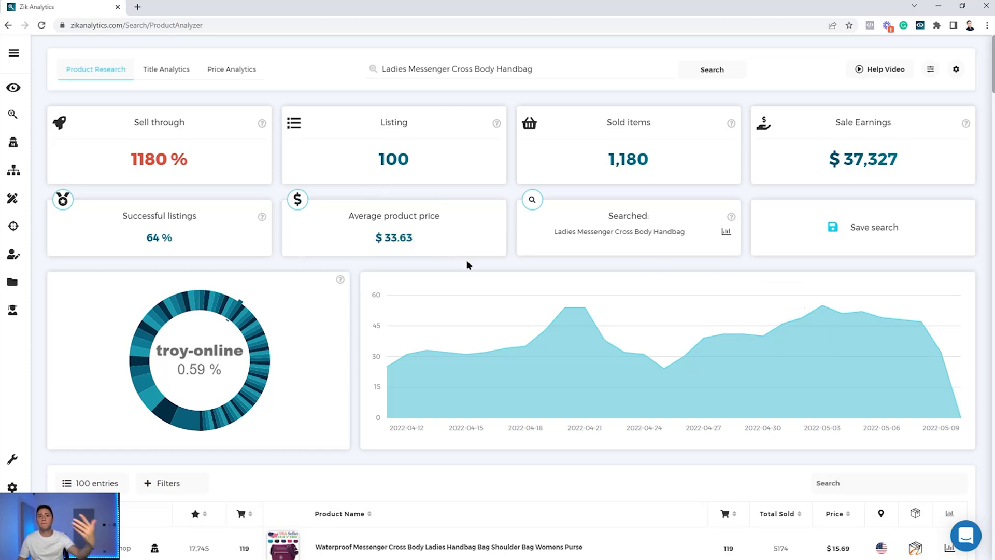
drag(91, 217, 226, 231)
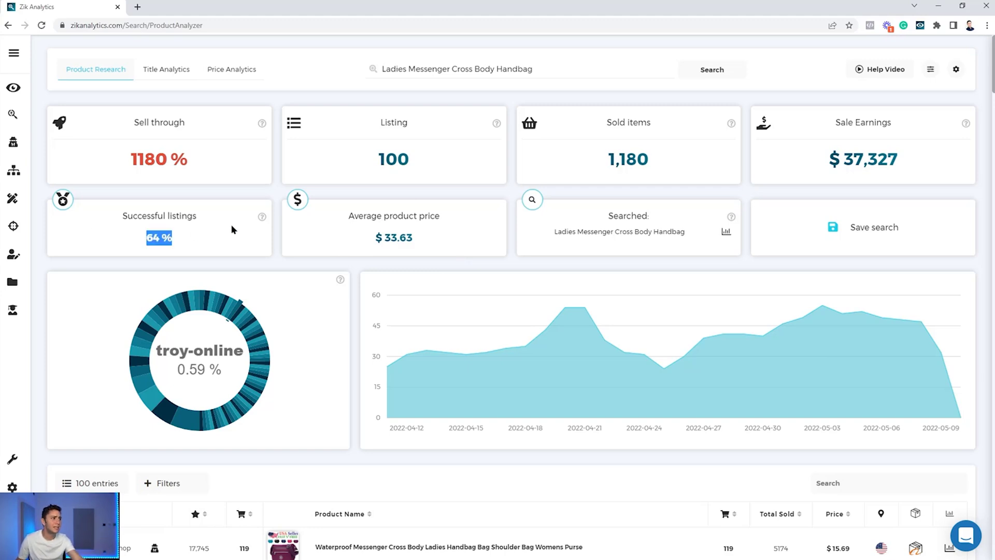
drag(123, 170, 221, 174)
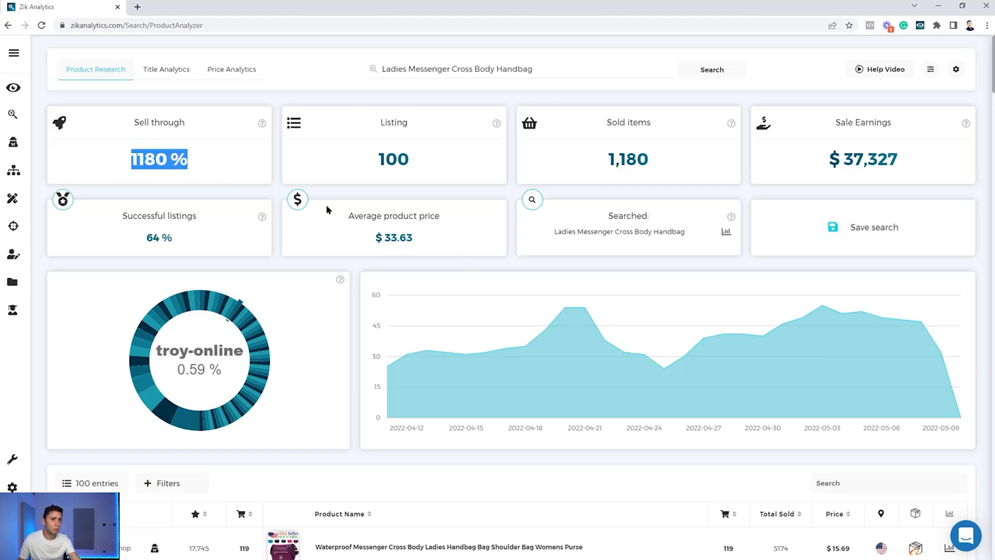
drag(827, 161, 909, 161)
drag(586, 158, 667, 162)
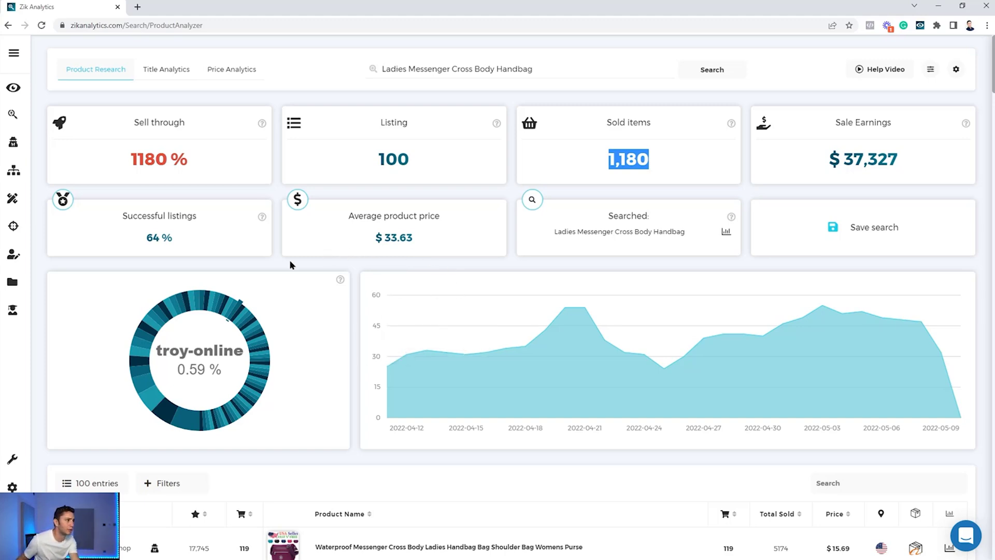
drag(116, 217, 197, 216)
click(193, 234)
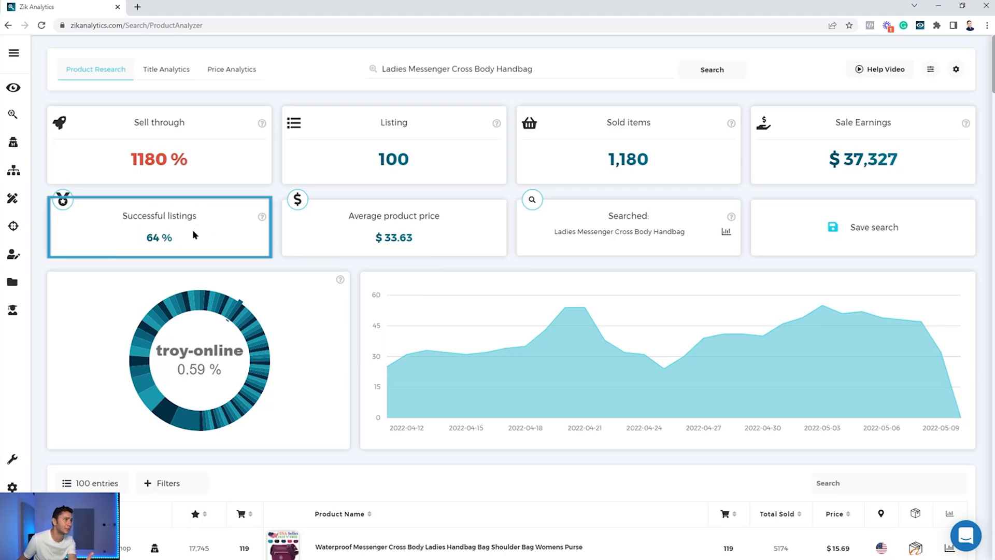
drag(133, 248, 167, 246)
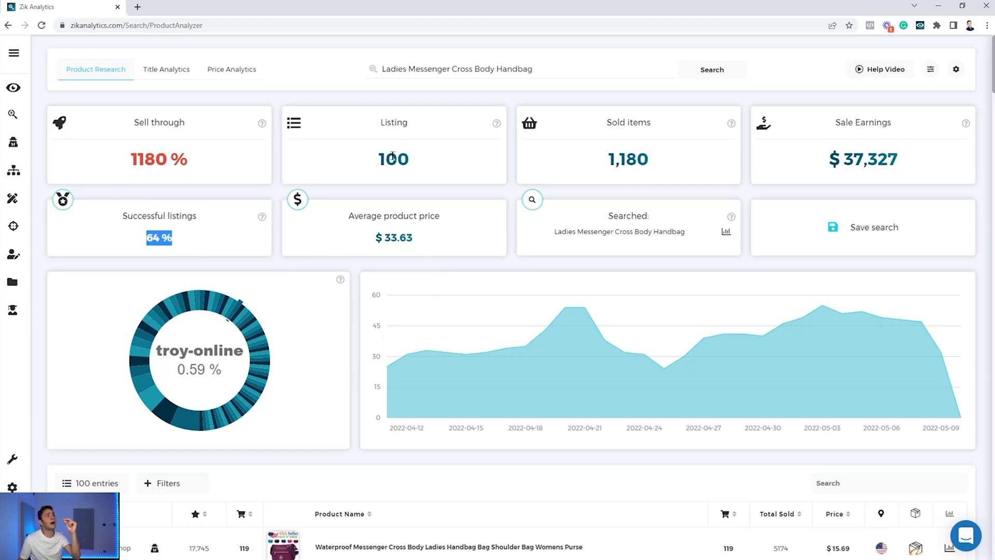
click(83, 240)
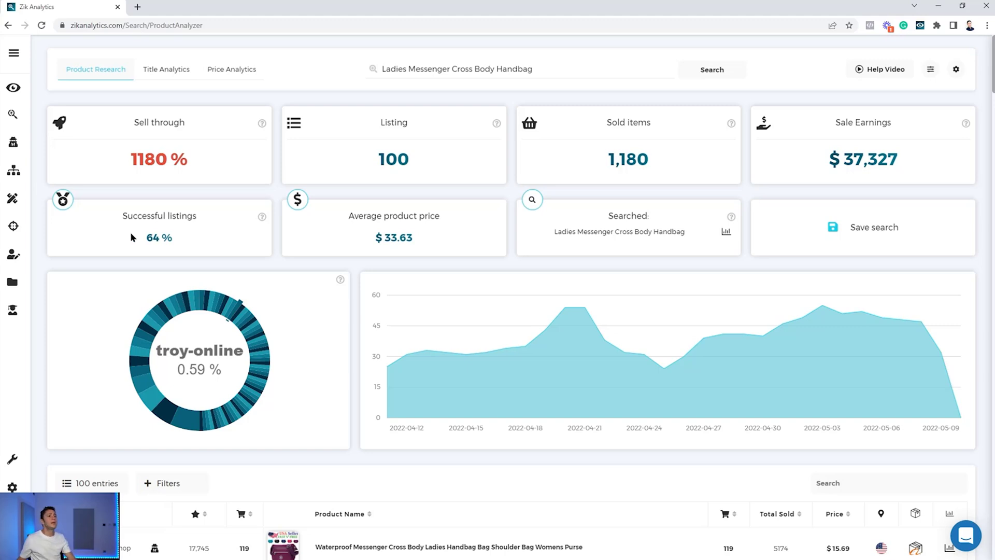
scroll(435, 318, down, 5)
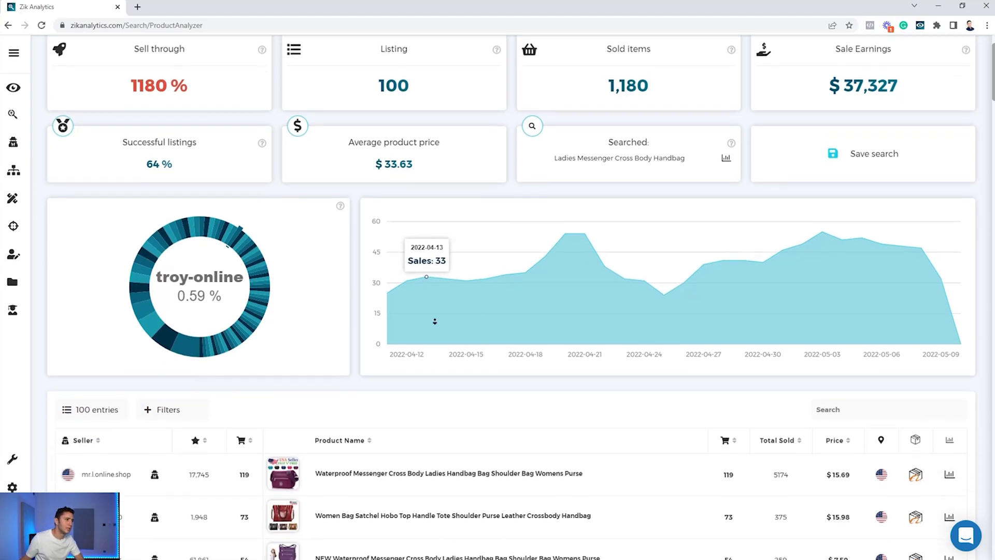
Step: Scroll to the product table, preview thumbnails and highlight the first listing's $15.69 price
scroll(462, 246, down, 1)
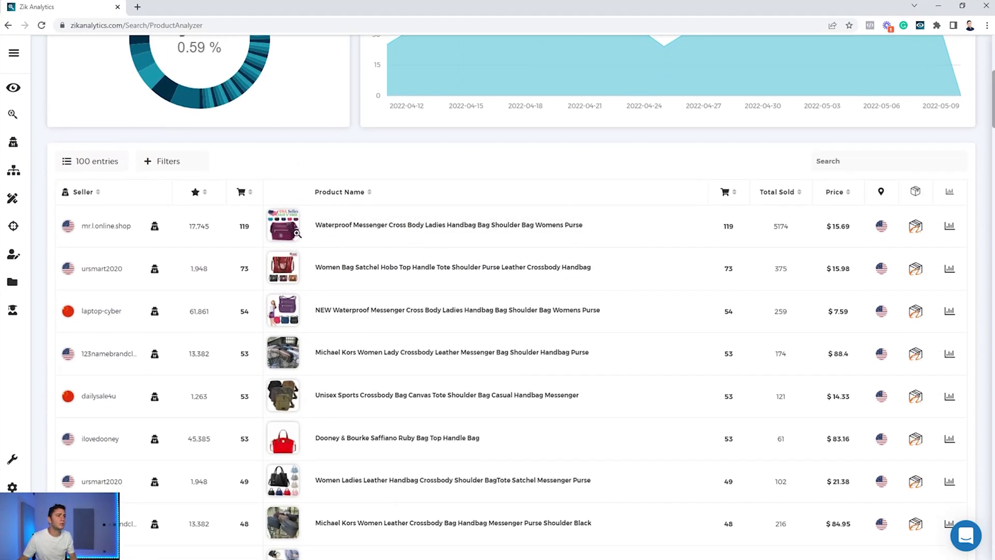
mouse_move(297, 264)
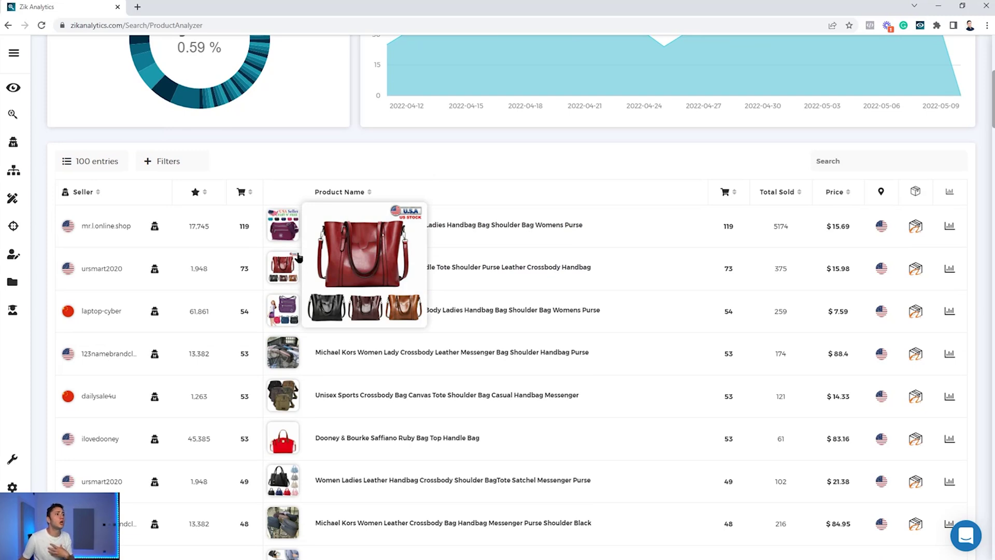
mouse_move(278, 222)
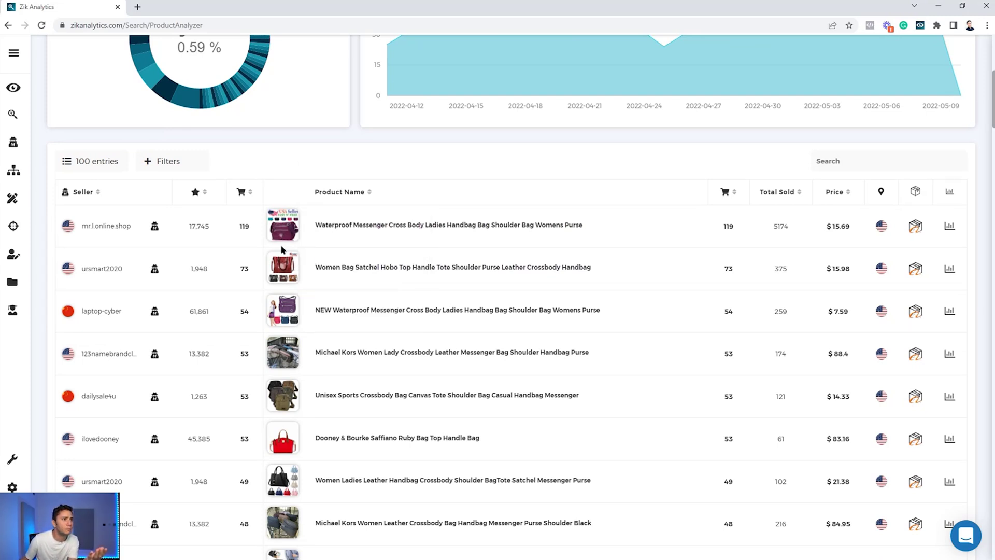
mouse_move(279, 304)
mouse_move(275, 390)
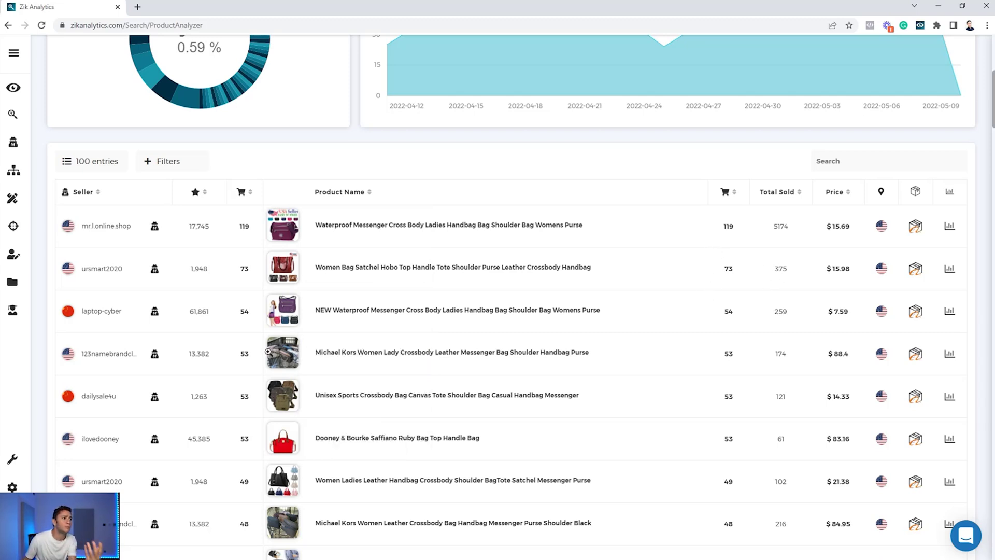
mouse_move(278, 351)
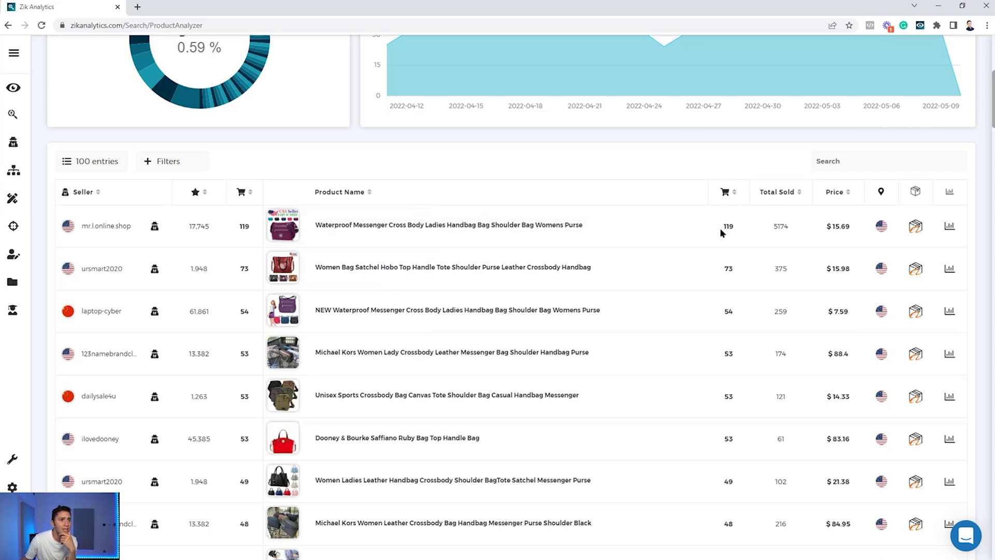
click(781, 227)
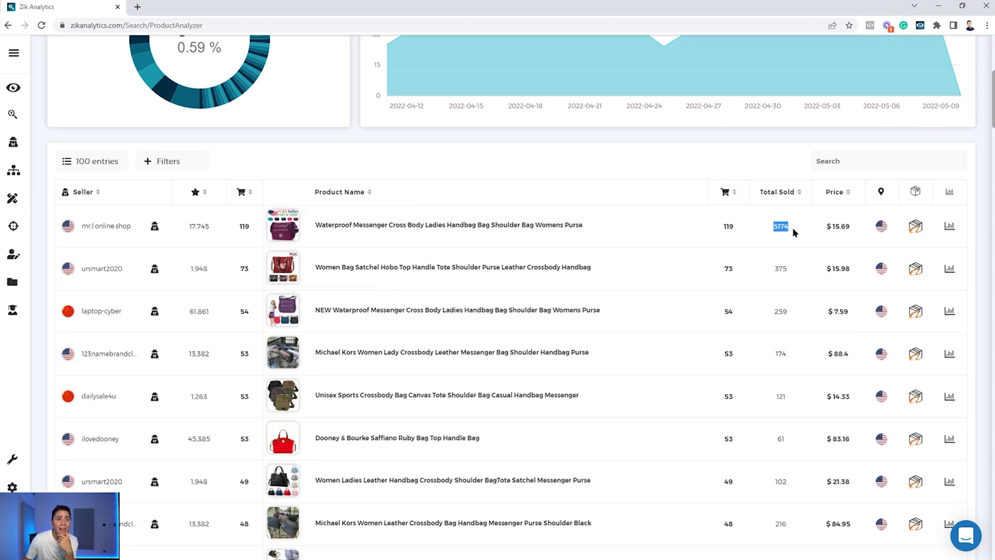
triple_click(829, 227)
click(734, 230)
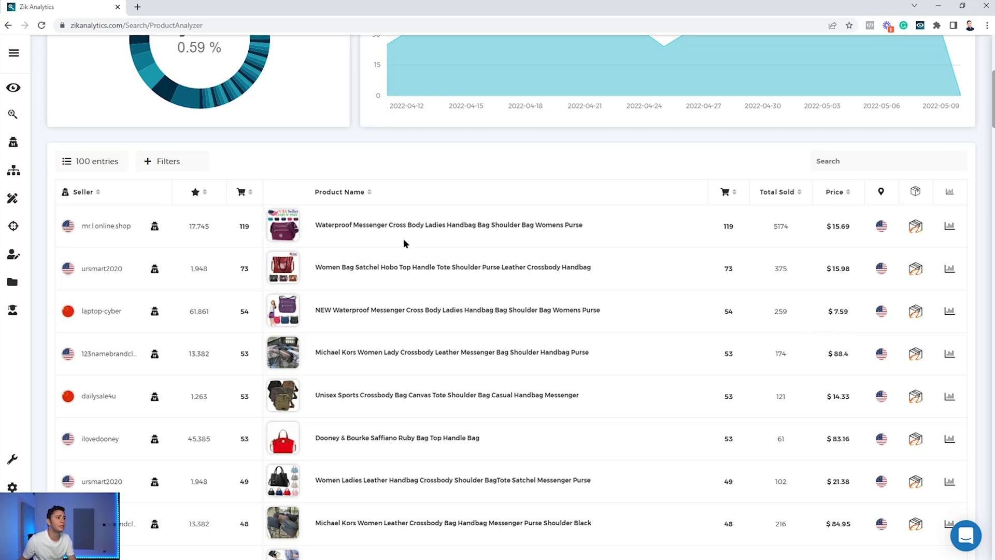
Step: Open a competitor analysis of the top seller (17,745 feedback) in a new tab
mouse_move(308, 322)
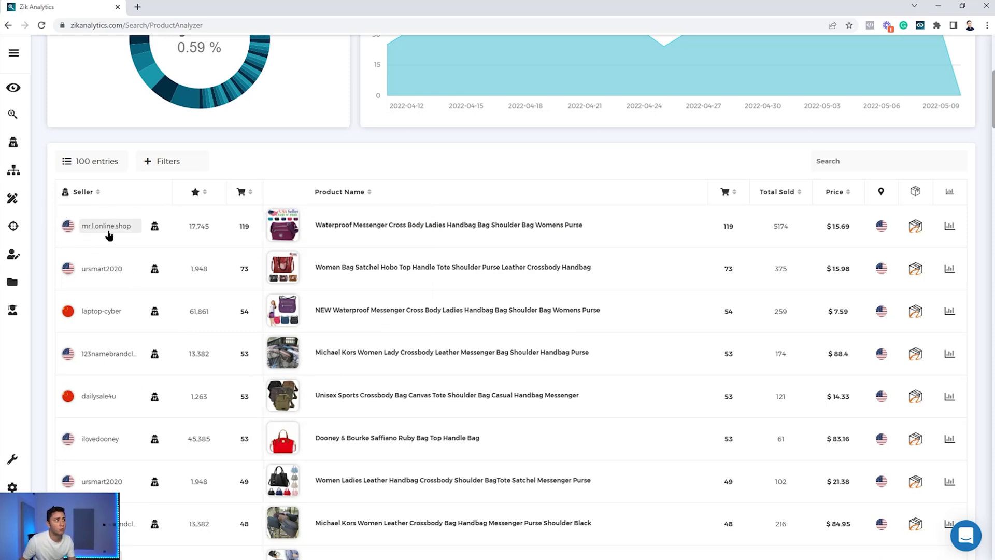
drag(185, 230, 257, 235)
click(211, 241)
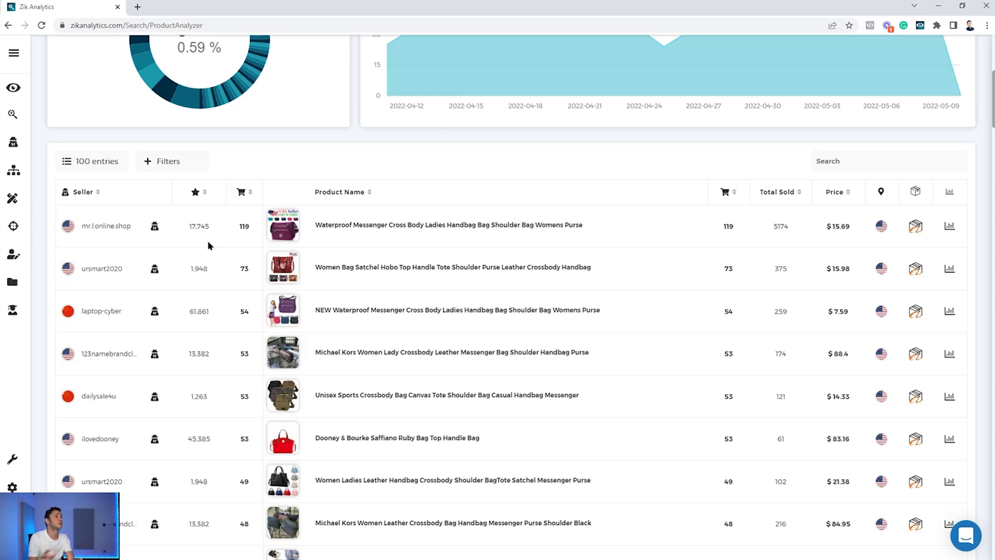
click(154, 226)
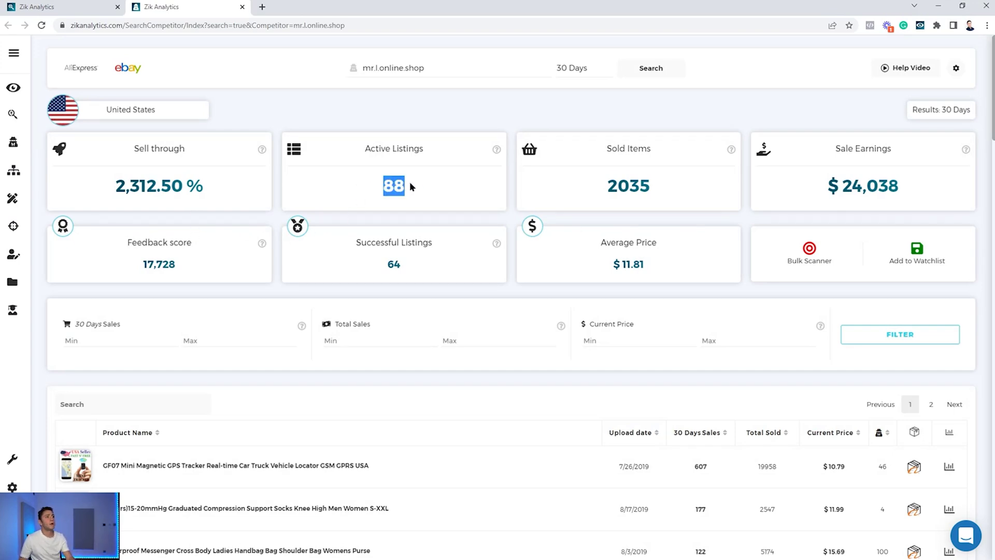
Step: Review the seller's 2035 sold items and product list, then return to the handbag results
drag(607, 186, 671, 192)
drag(811, 198, 905, 188)
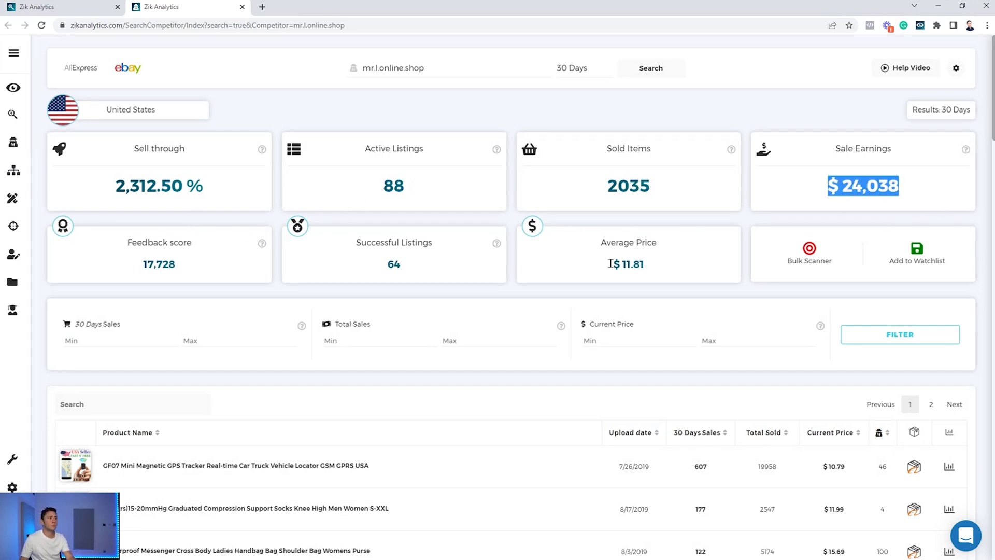
scroll(648, 256, down, 2)
mouse_move(76, 357)
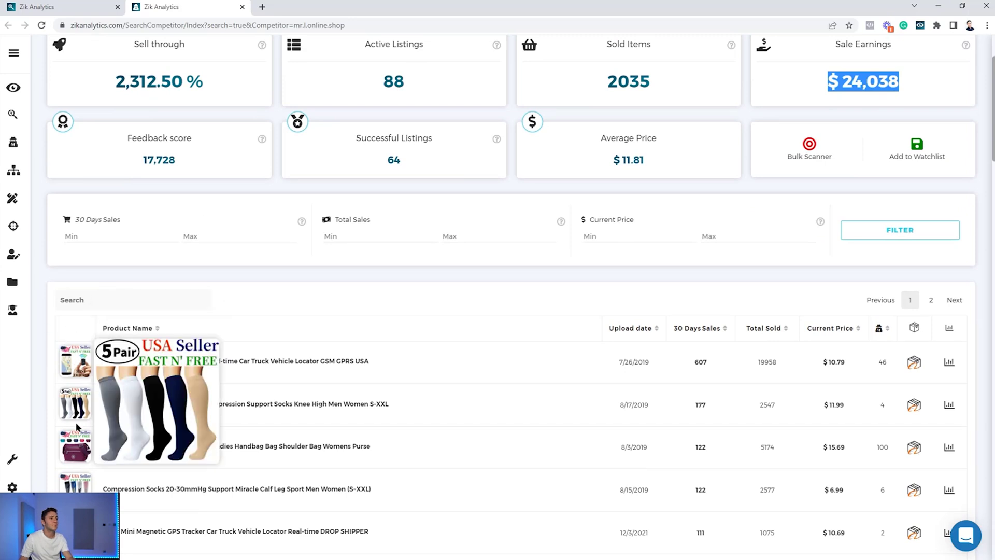
scroll(189, 504, down, 1)
click(65, 7)
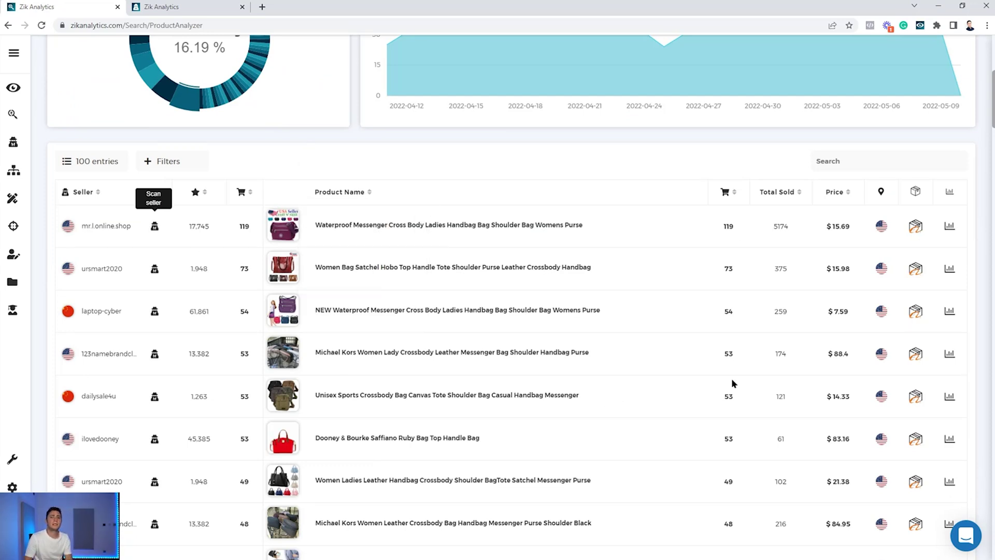
mouse_move(285, 233)
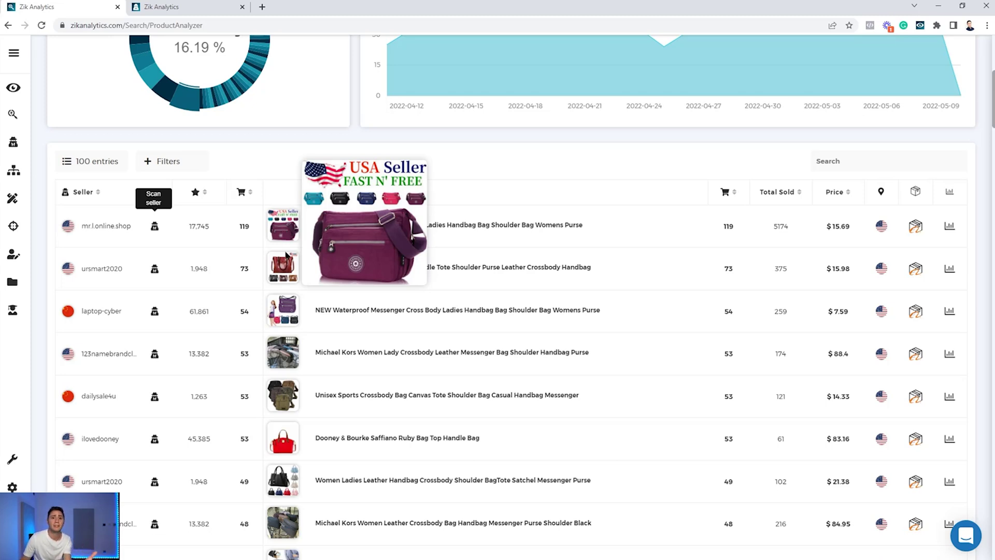
drag(827, 227, 846, 226)
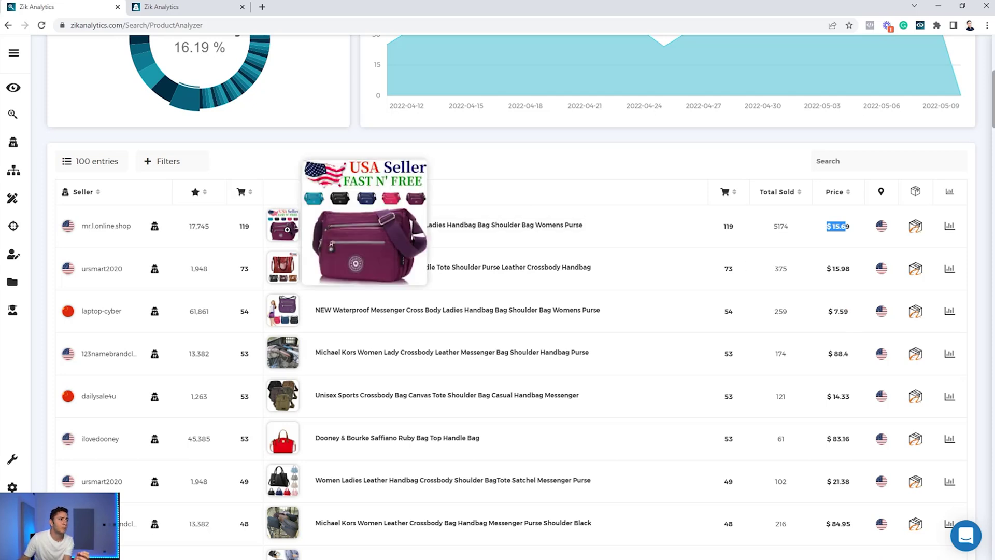
click(850, 226)
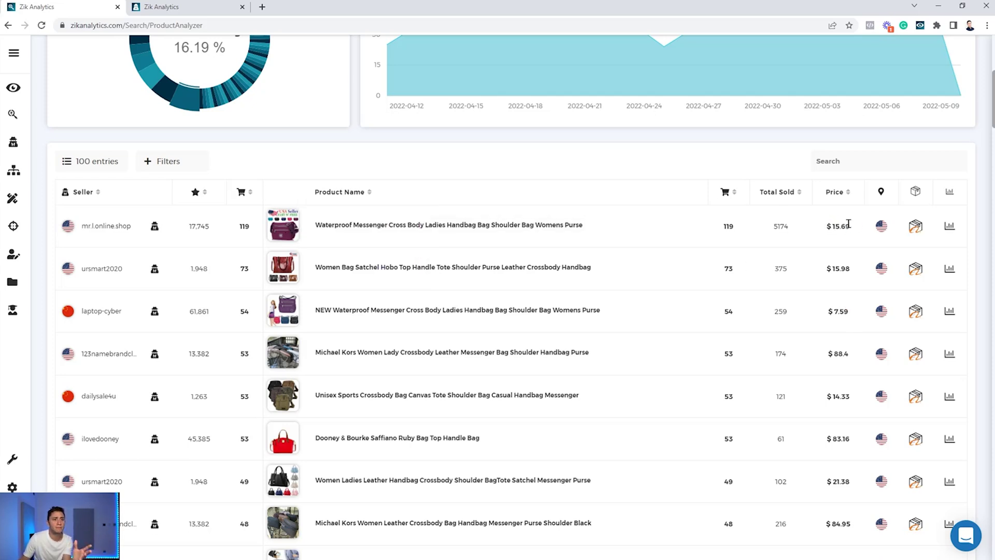
mouse_move(272, 344)
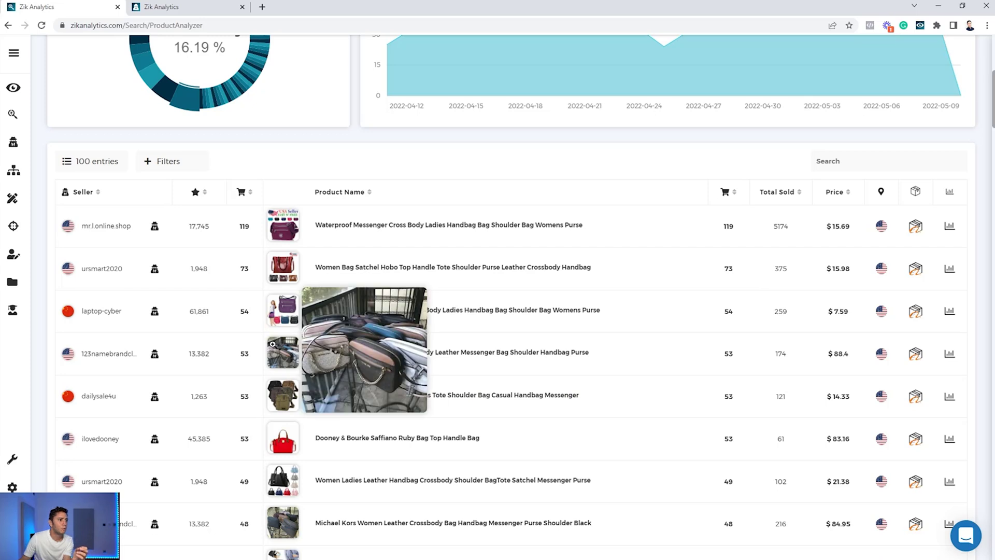
mouse_move(275, 400)
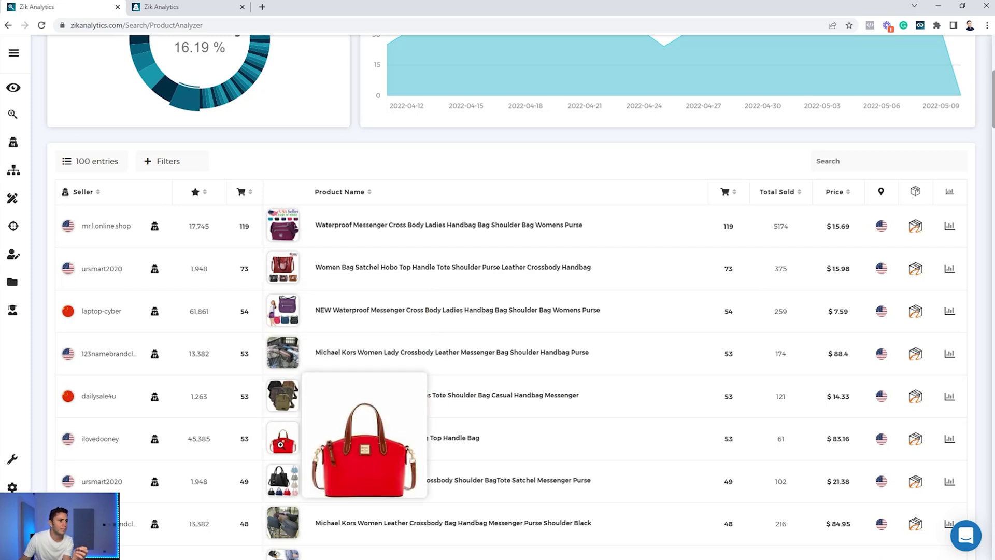
drag(451, 460, 306, 448)
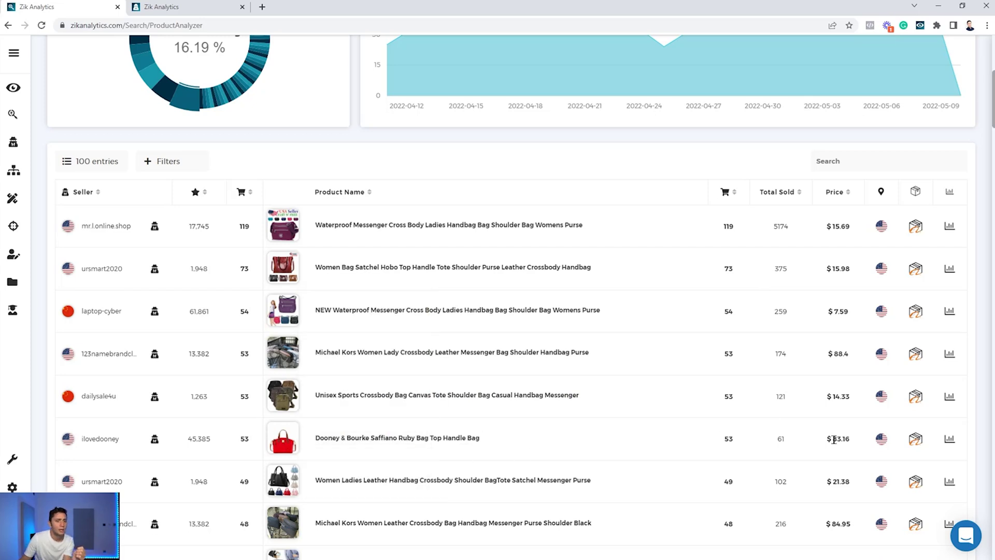
drag(835, 439, 845, 437)
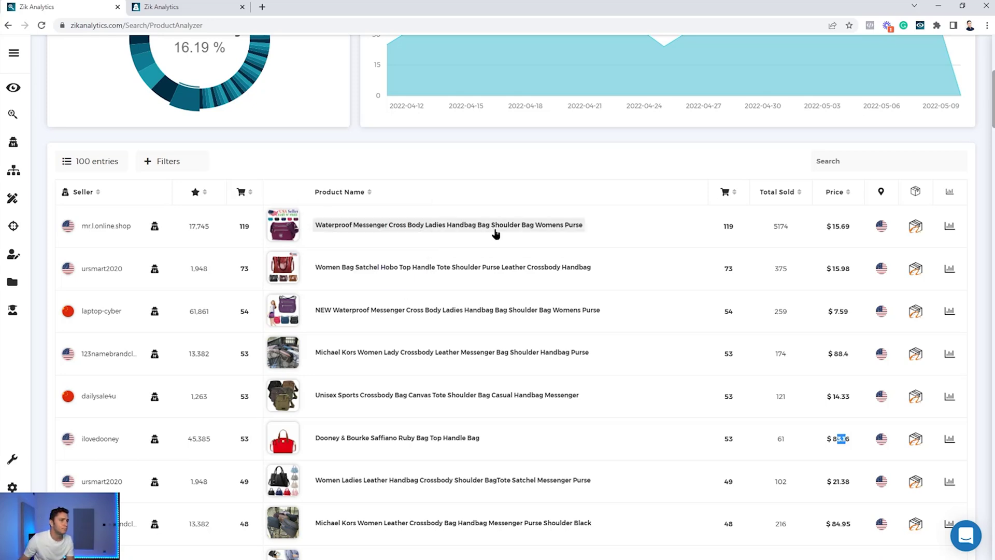
Step: Open the Waterproof Messenger bag's eBay listing and look over its colour options
click(436, 225)
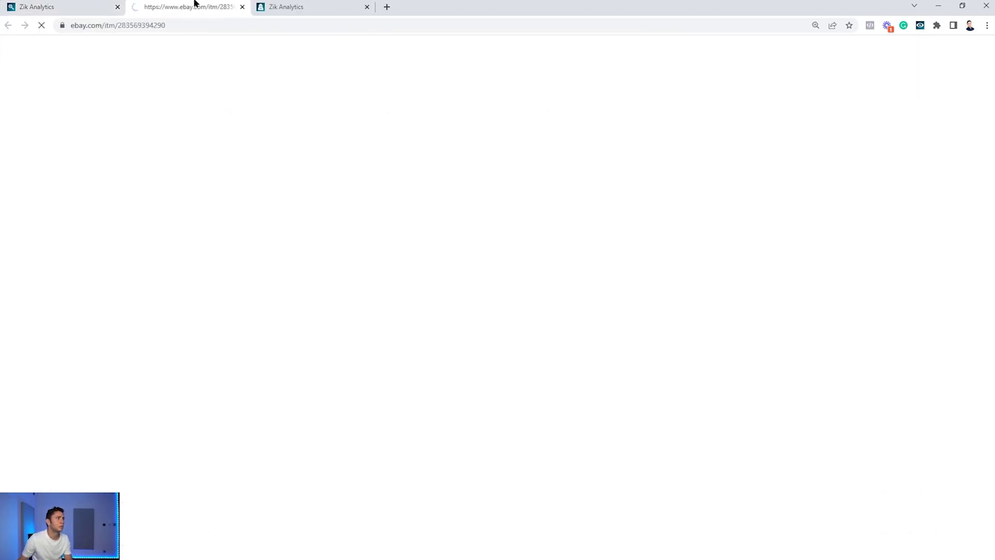
scroll(405, 166, down, 1)
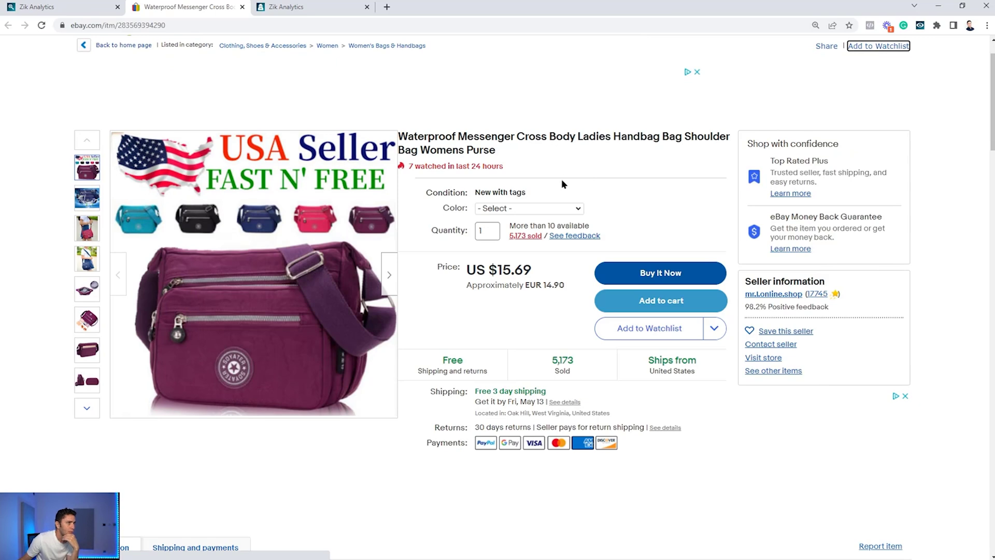
click(564, 208)
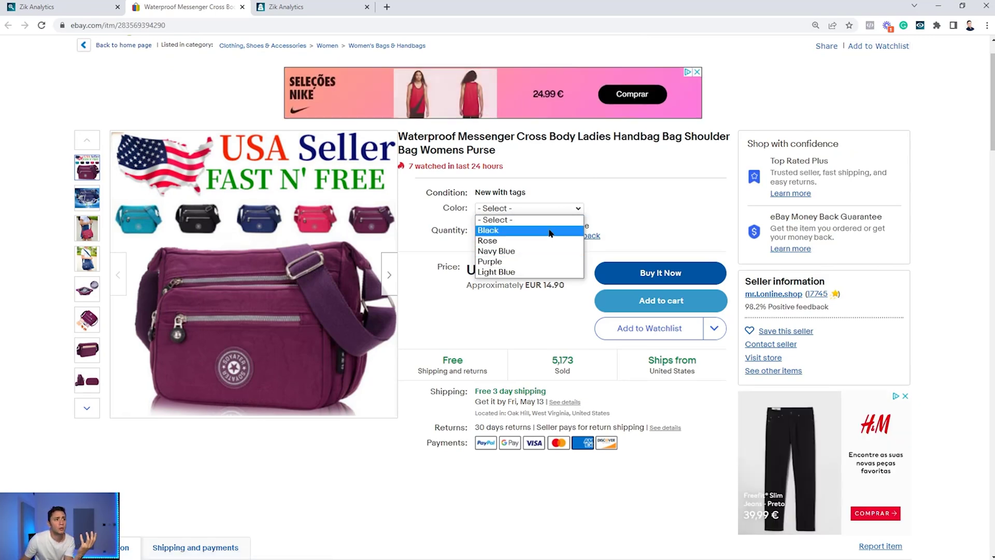
click(604, 177)
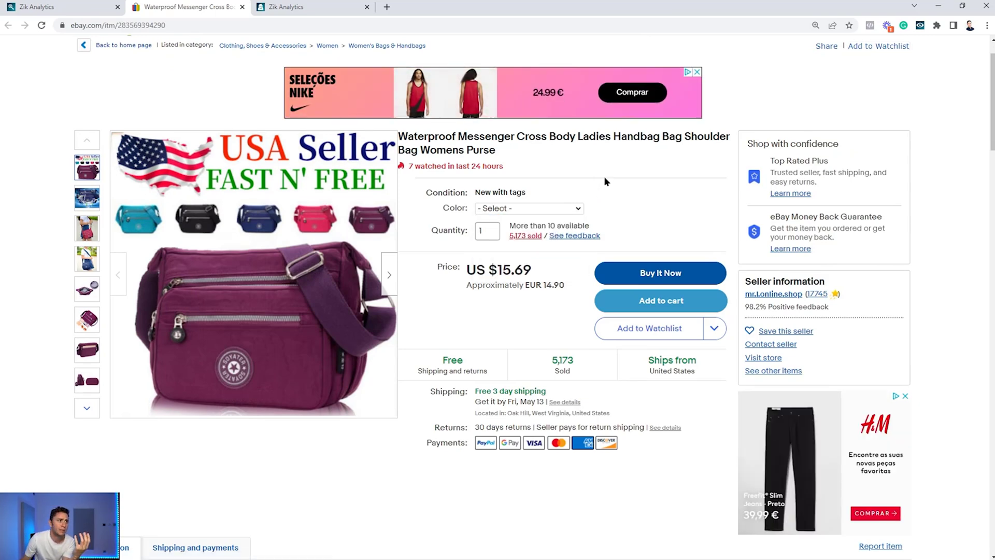
Step: Copy 'Messenger Cross Body Ladies Handbag' from the listing title and return to Zik Analytics
triple_click(464, 145)
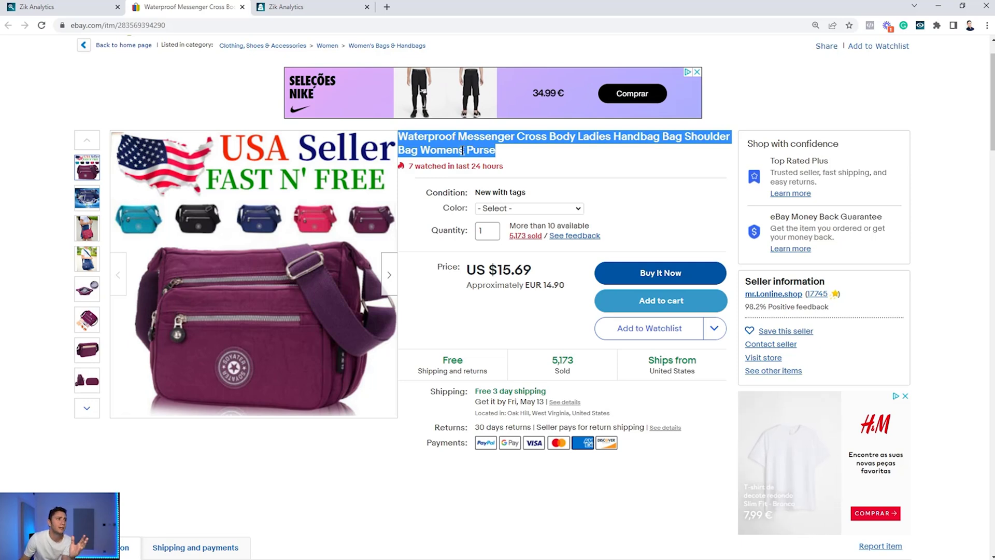
click(458, 136)
triple_click(458, 136)
click(456, 136)
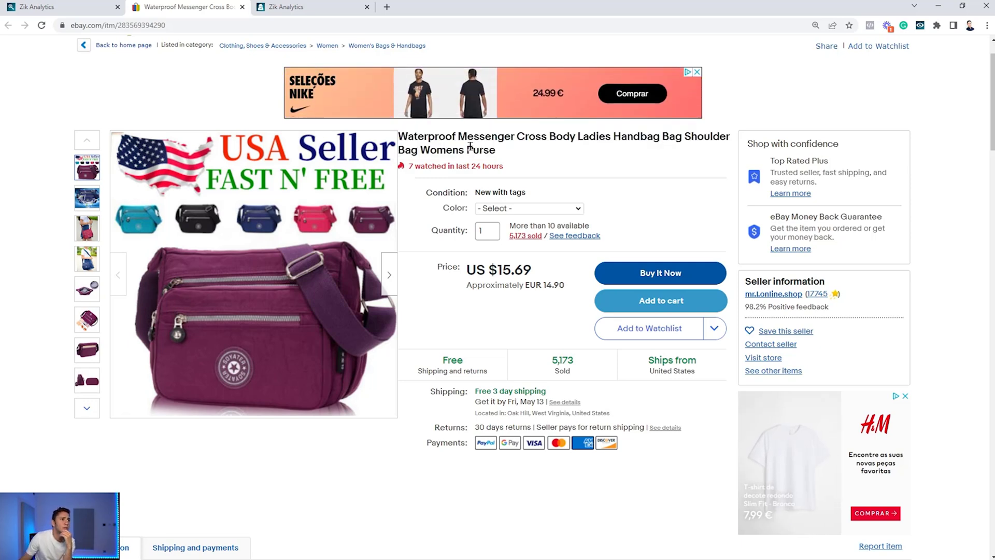
drag(456, 136, 661, 136)
right_click(640, 139)
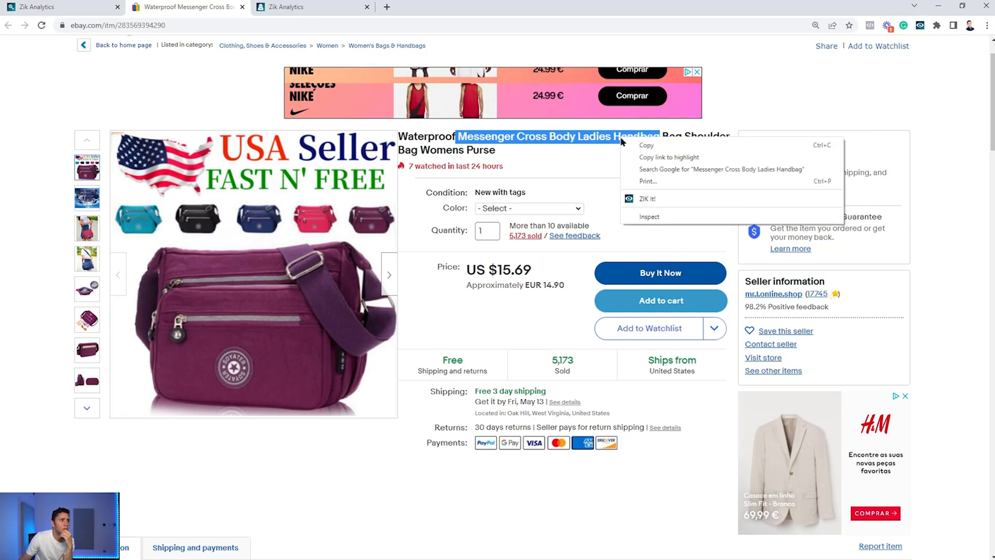
click(647, 143)
click(37, 7)
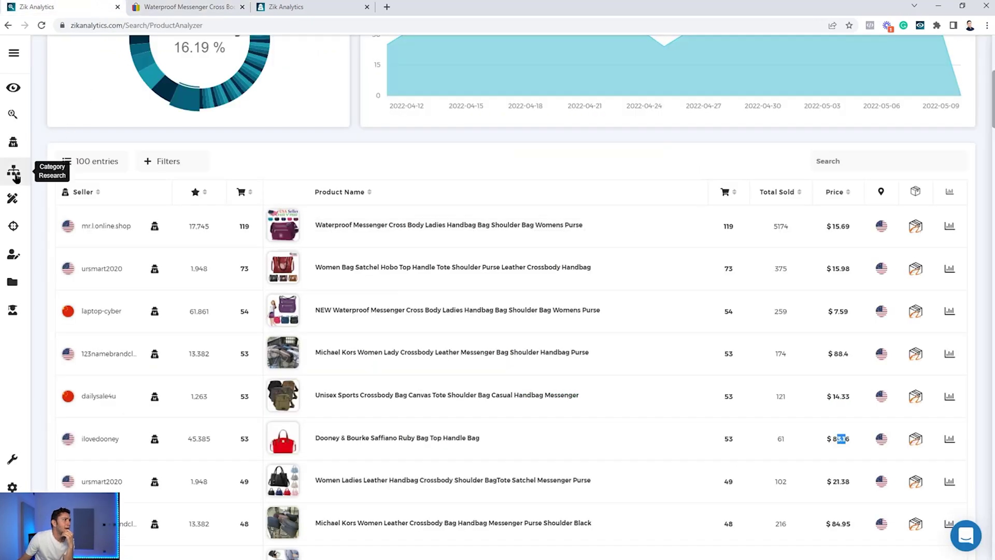
Step: Search Title Builder for 'Messenger Cross Body Ladies Handbag', then go to the competitor tab
click(12, 202)
click(589, 68)
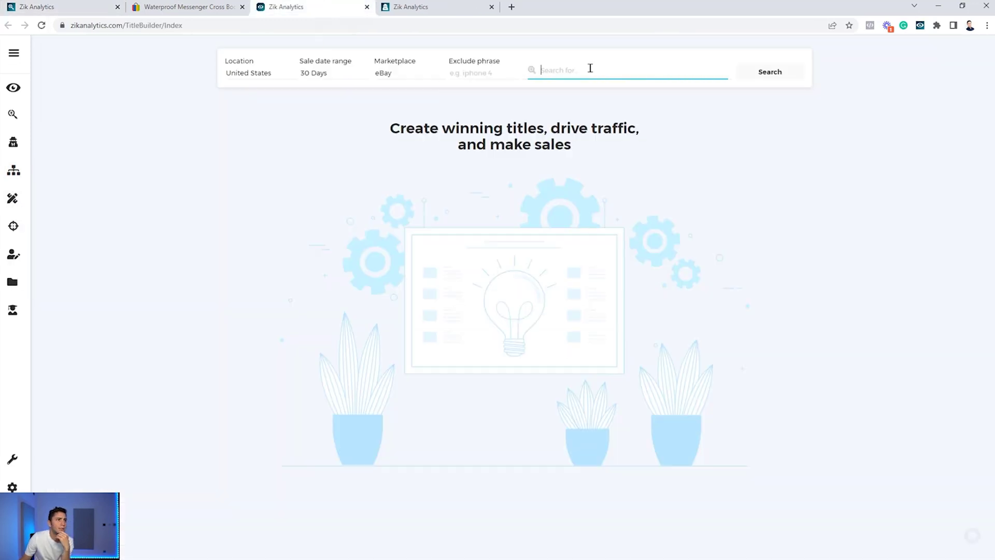
right_click(590, 68)
click(633, 152)
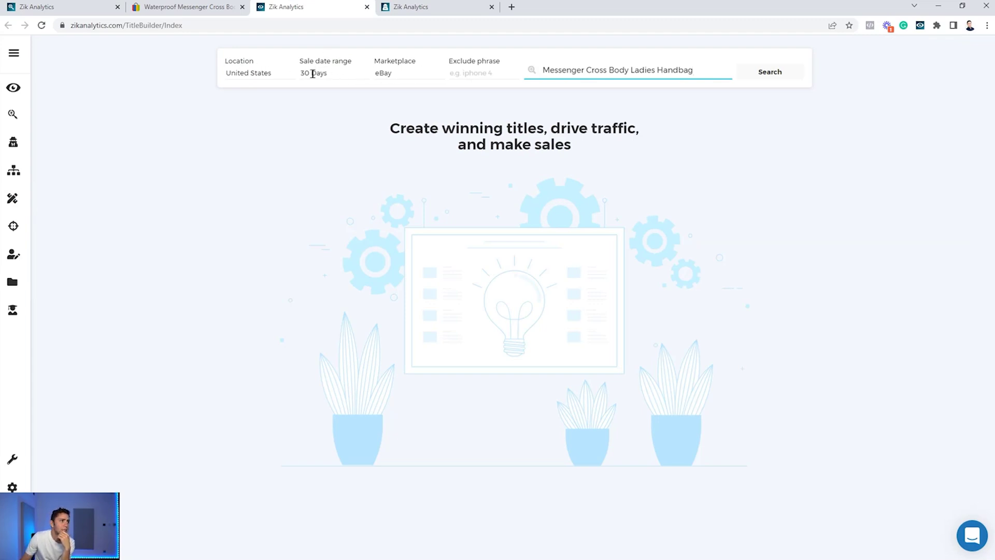
click(771, 72)
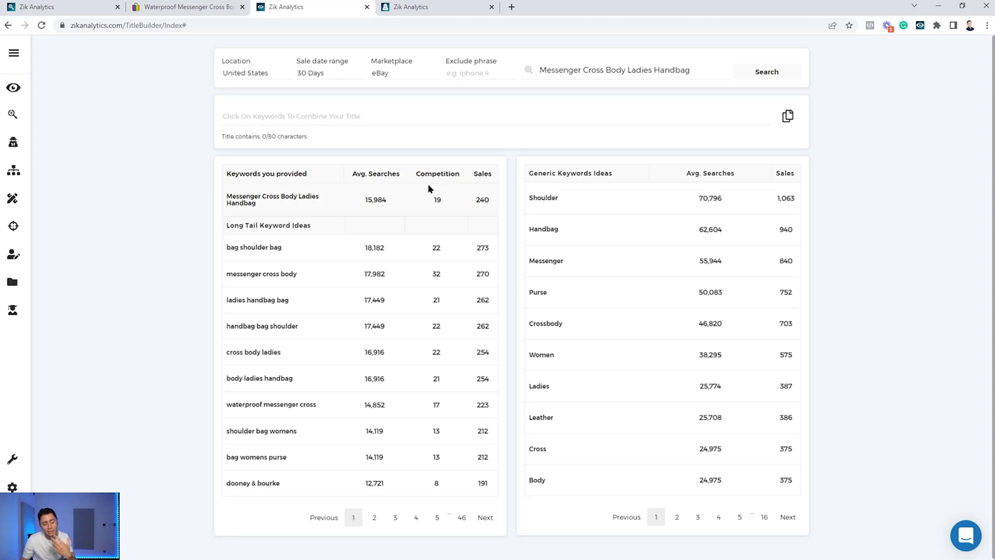
click(411, 7)
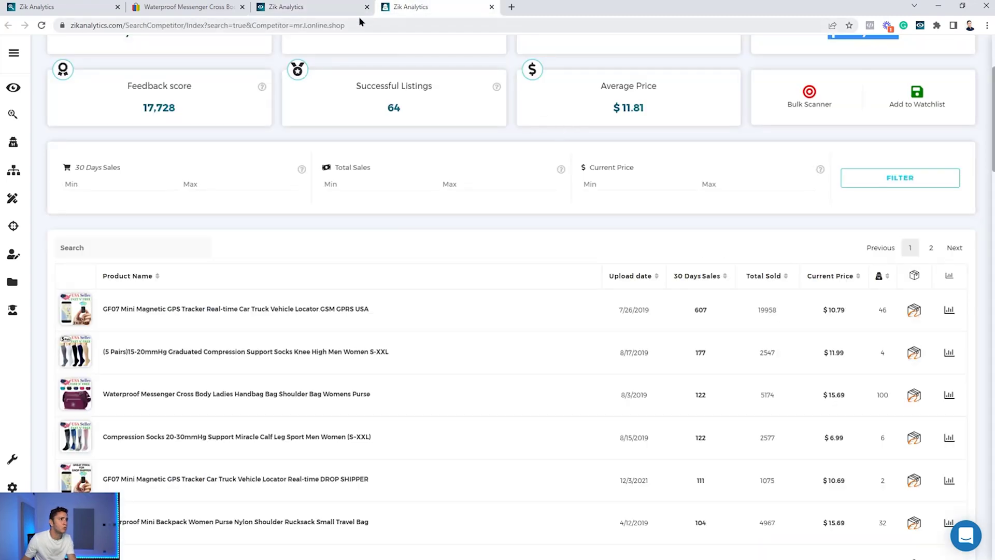
Step: Copy the full eBay listing title and paste it into the Title Builder field
click(187, 6)
triple_click(511, 139)
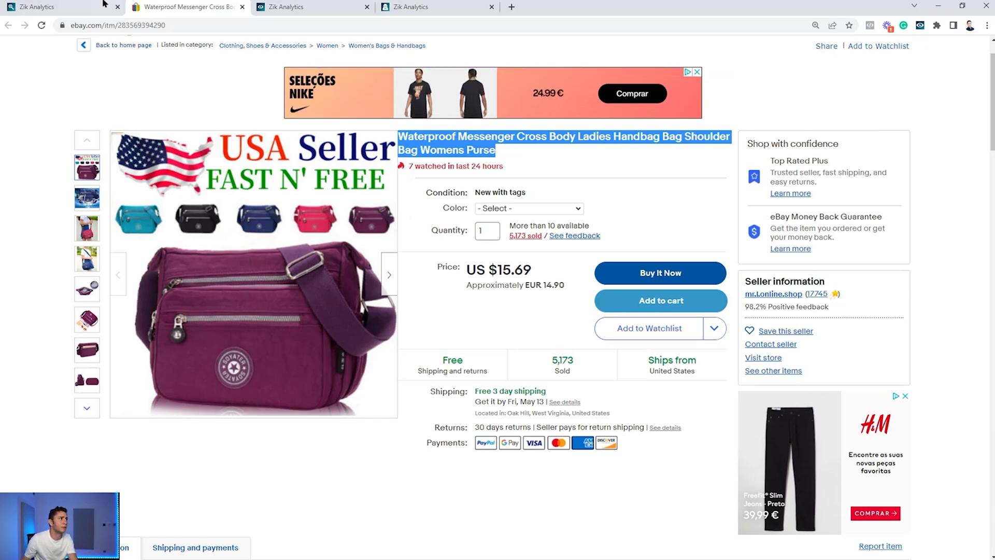
click(286, 7)
click(13, 198)
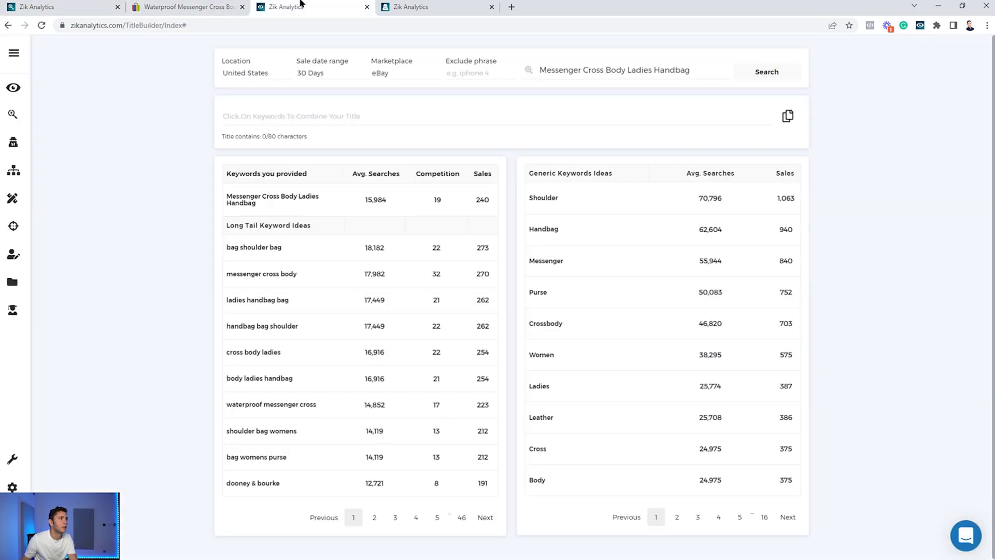
click(410, 119)
key(ctrl+v)
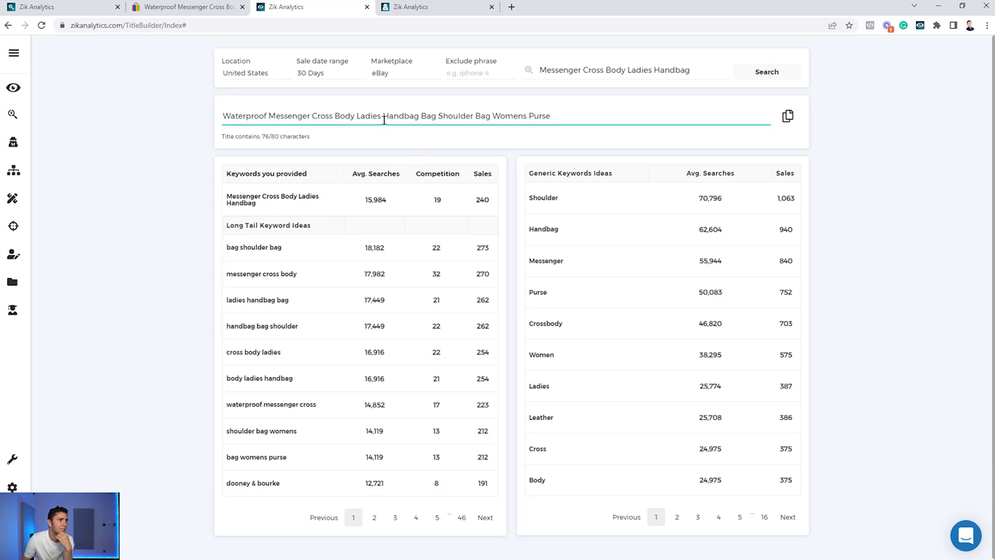
Step: Delete the duplicate 'Bag', change 'Womens' to 'Women', append 'Satchel' and select the title
double_click(429, 116)
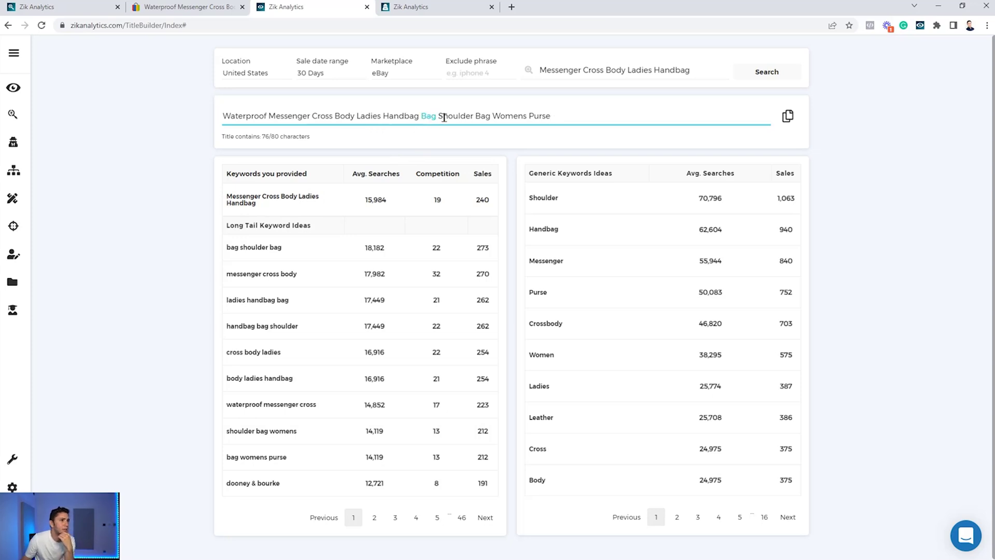
click(422, 116)
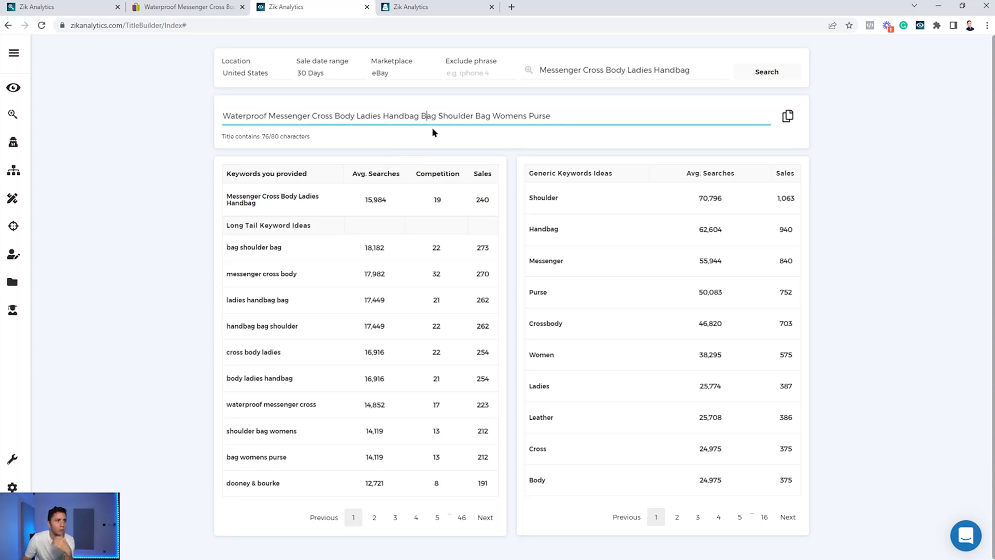
key(BackSpace)
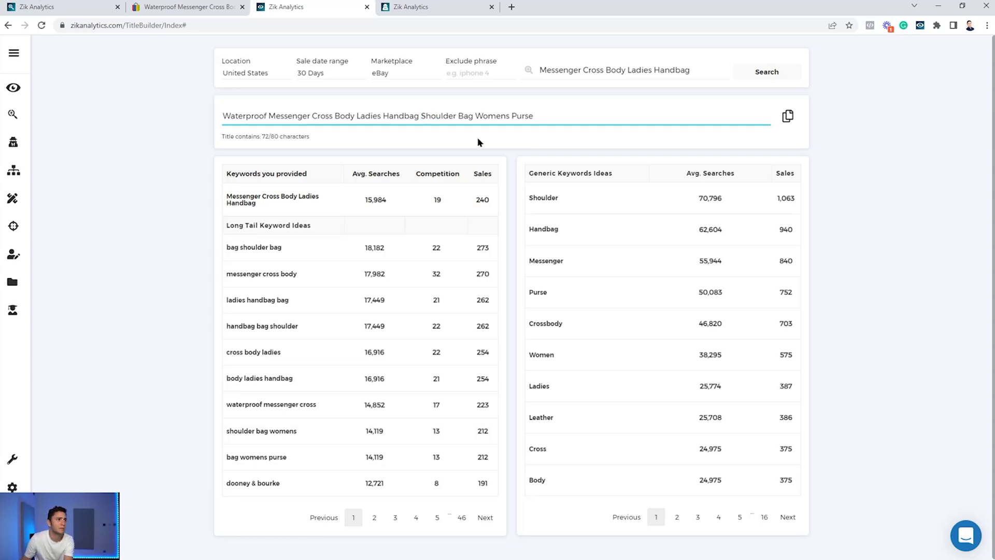
click(508, 116)
key(BackSpace)
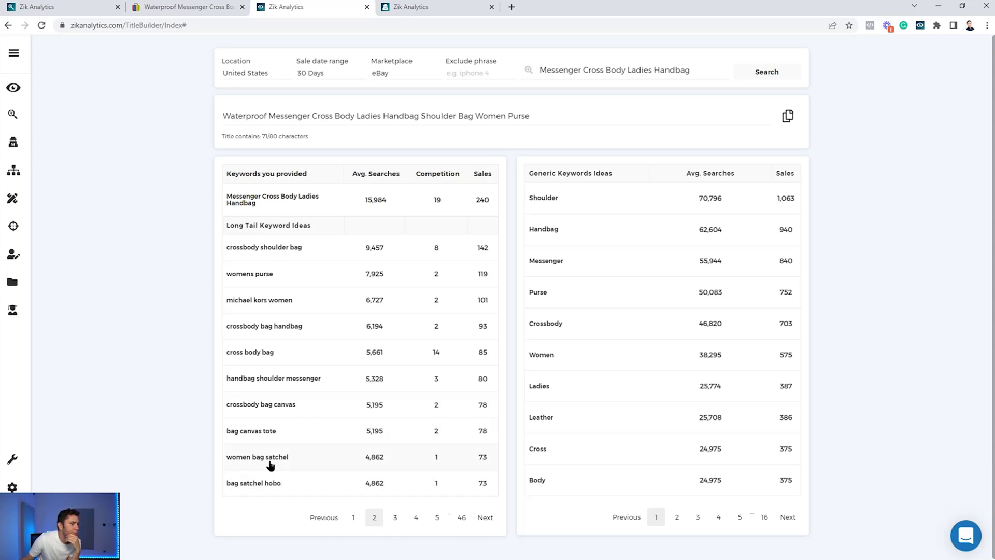
click(555, 116)
key(Caps_Lock)
text(Satchel)
drag(616, 118, 173, 133)
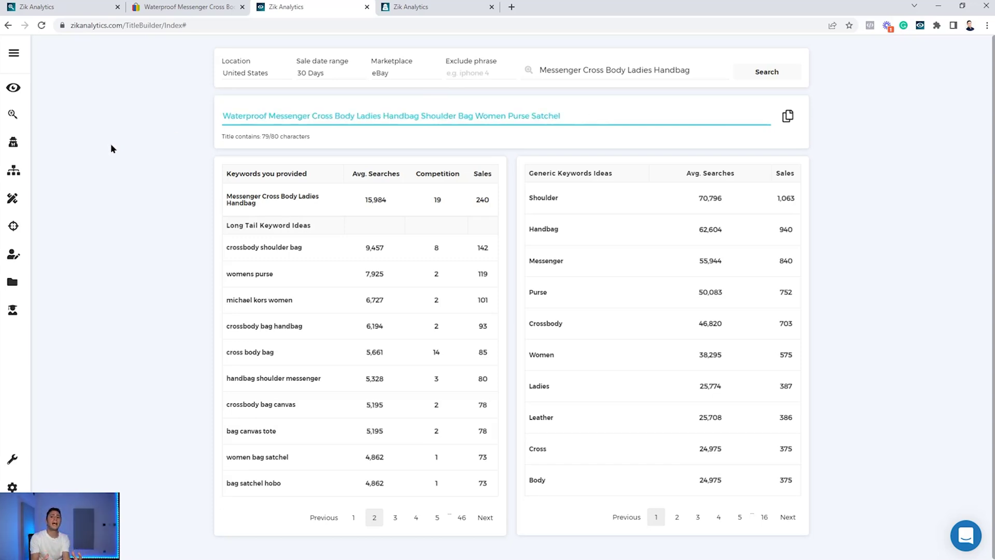
key(ctrl+shift+Tab)
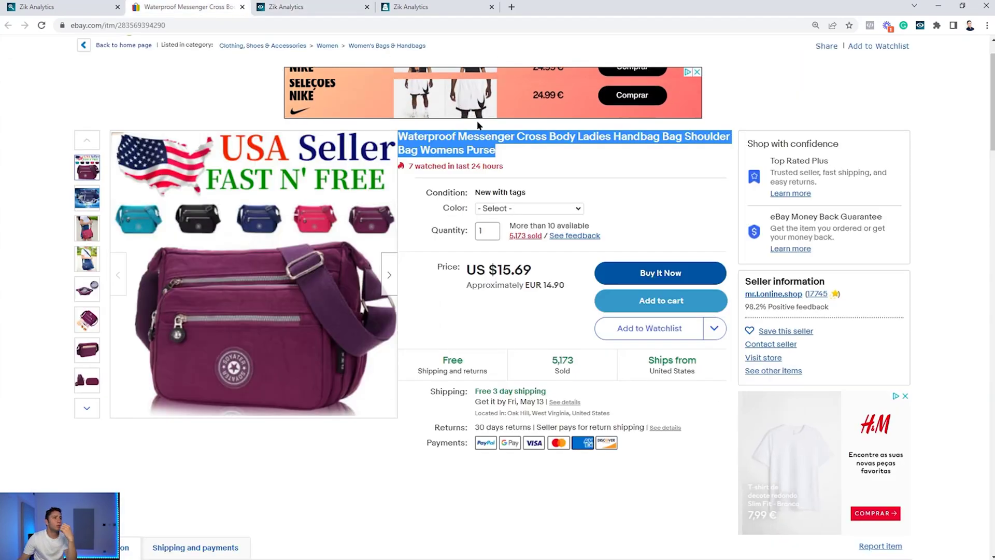
Step: Move between the eBay listing and Zik Analytics tabs toward the $52.00 vintage satchel listing
click(500, 151)
click(78, 7)
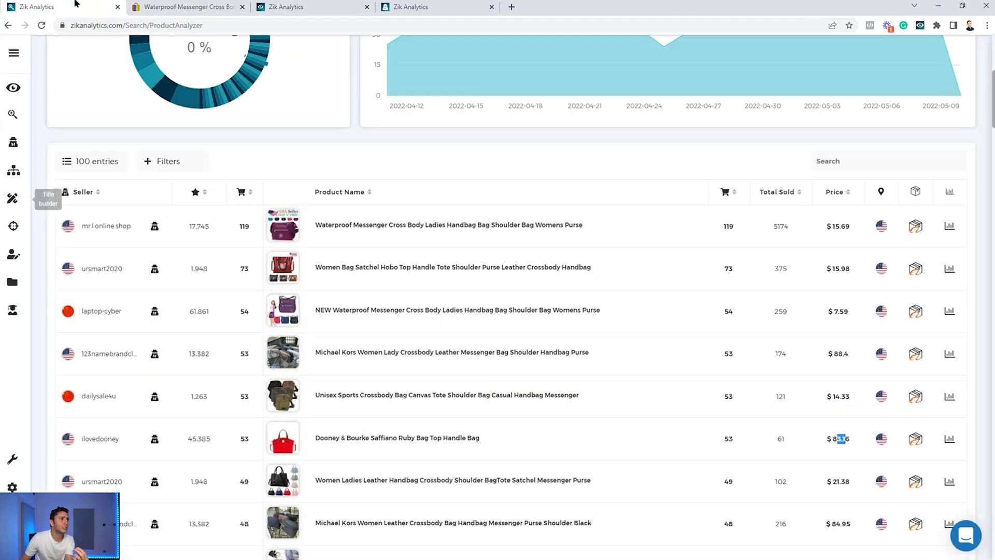
click(299, 4)
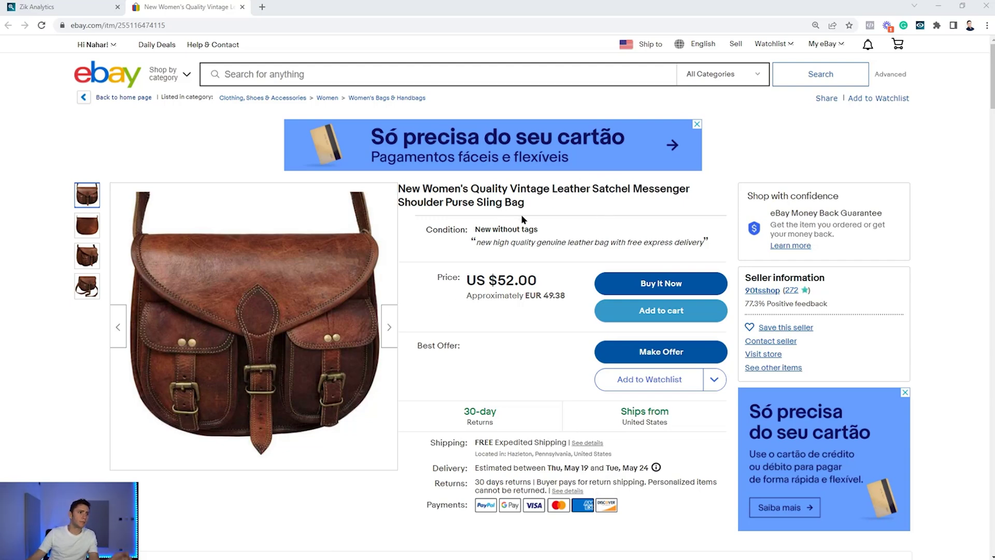
Step: Copy the vintage leather satchel listing's full title and switch back to Zik Analytics
double_click(503, 283)
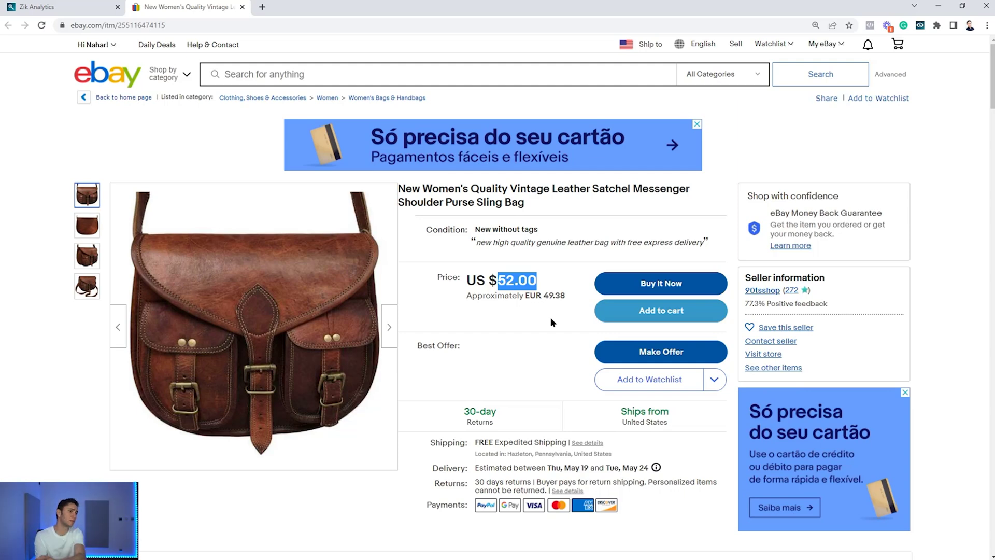
click(483, 320)
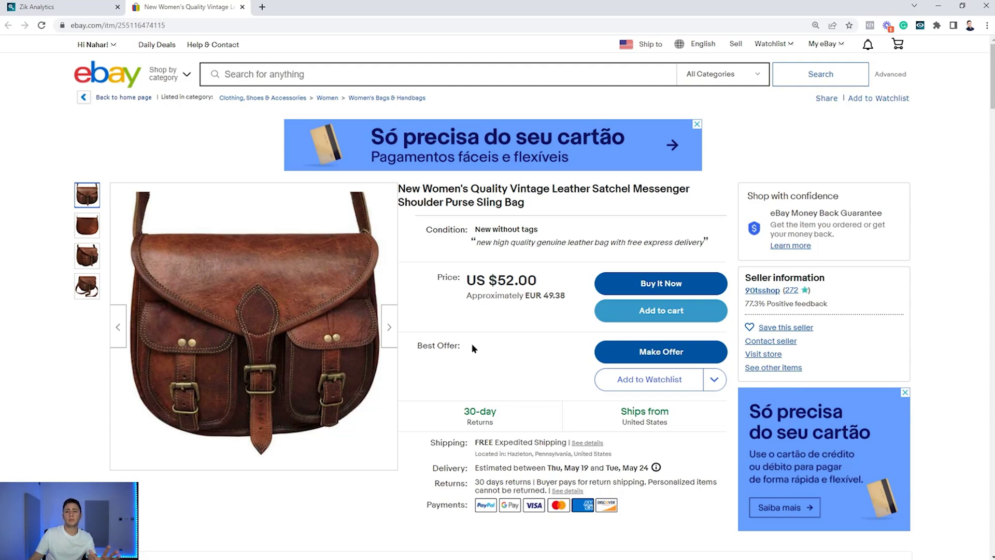
triple_click(452, 187)
right_click(451, 182)
click(462, 193)
right_click(463, 192)
click(487, 200)
click(77, 6)
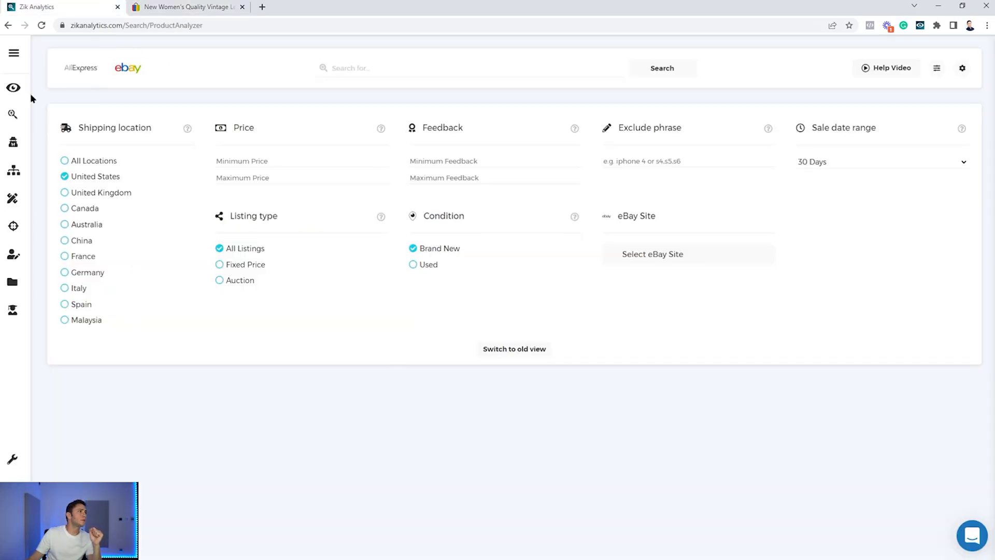
Step: Paste the copied satchel title into the product search and run it
click(424, 67)
right_click(424, 70)
click(482, 138)
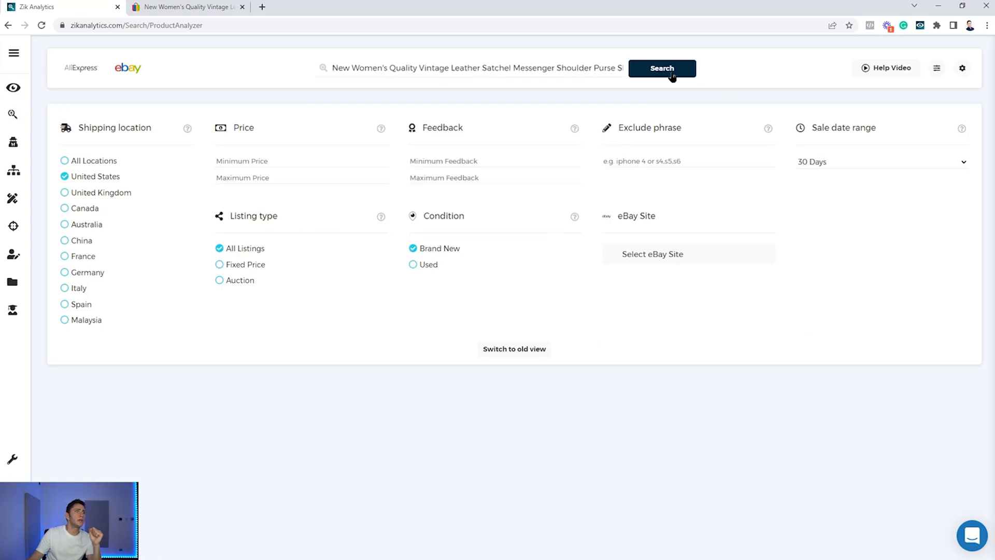
click(662, 68)
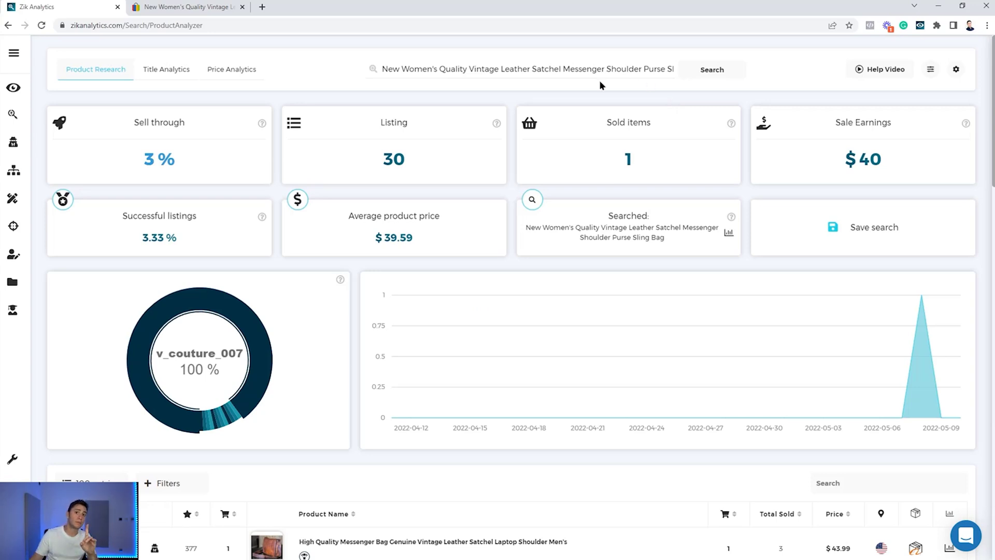
Step: Highlight the 30 listings and 1 sold item counts, then check the first row's sold count
drag(536, 71, 323, 96)
click(322, 96)
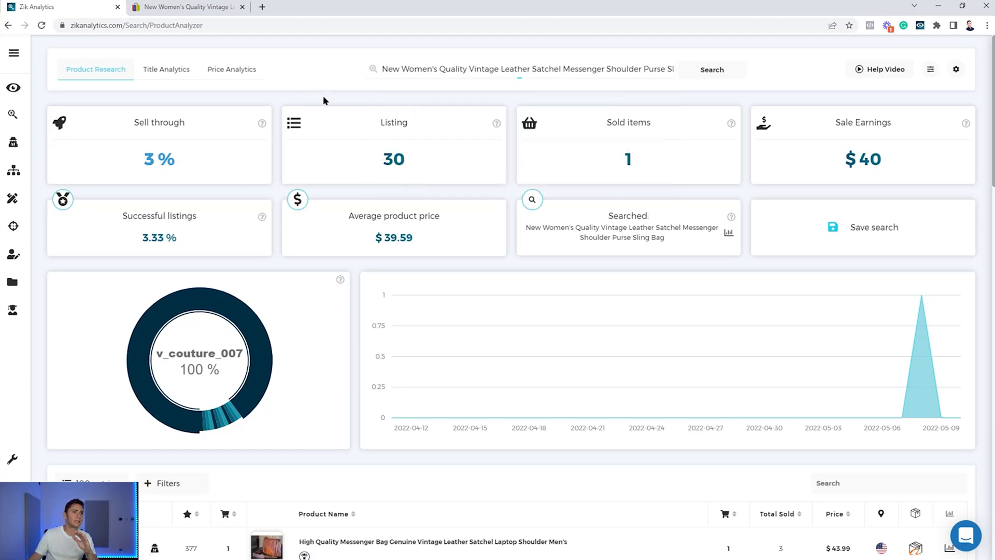
drag(375, 160, 410, 161)
click(411, 160)
double_click(418, 154)
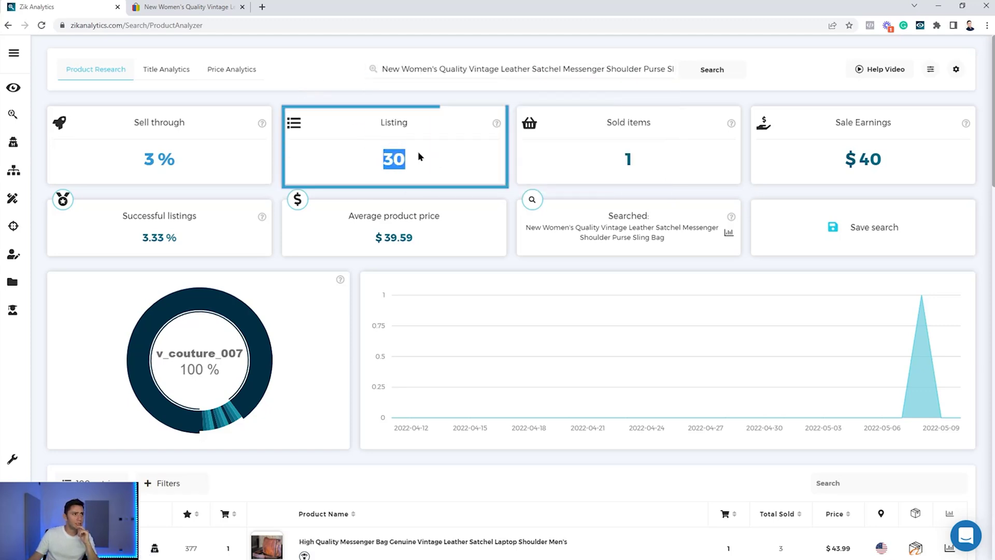
double_click(627, 159)
scroll(632, 158, down, 1)
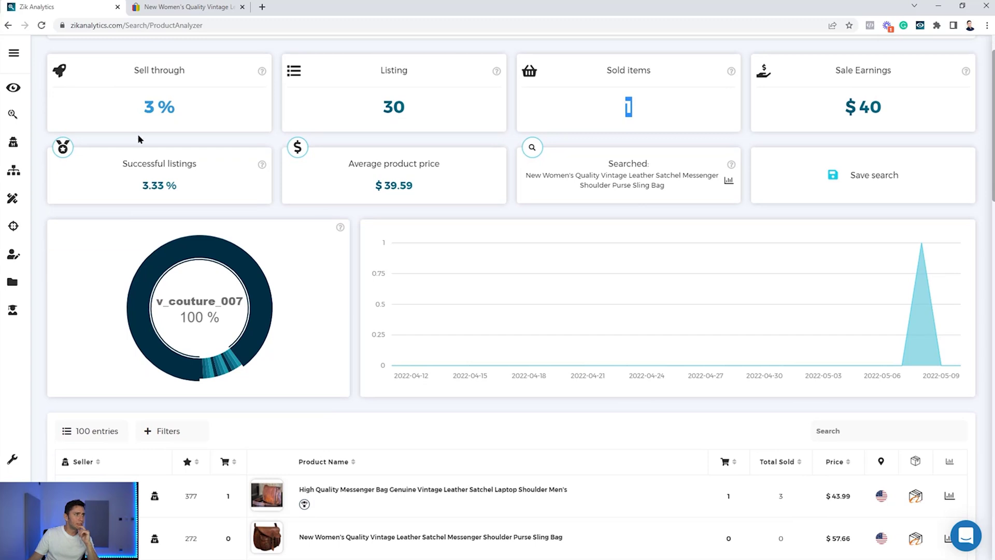
scroll(840, 126, down, 1)
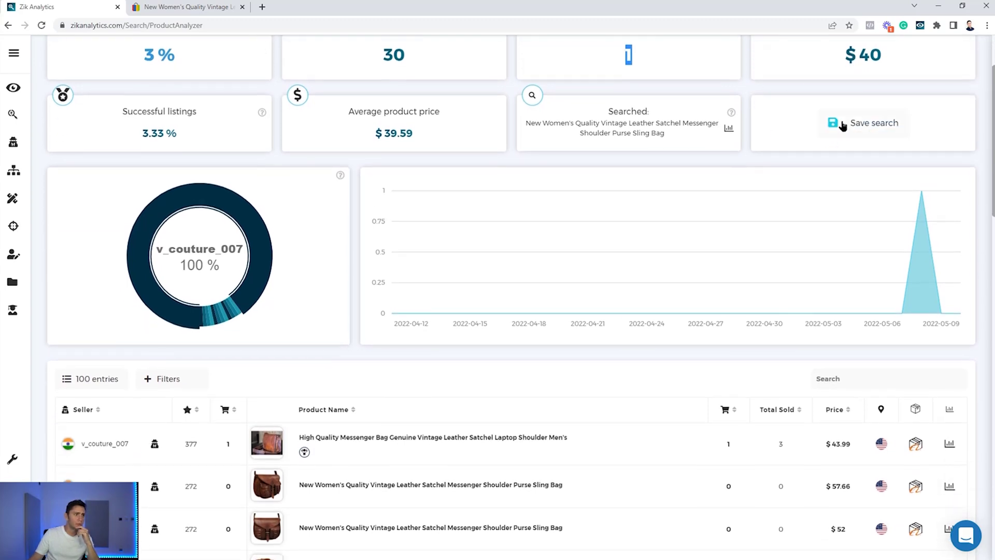
drag(382, 133, 414, 133)
scroll(415, 133, up, 2)
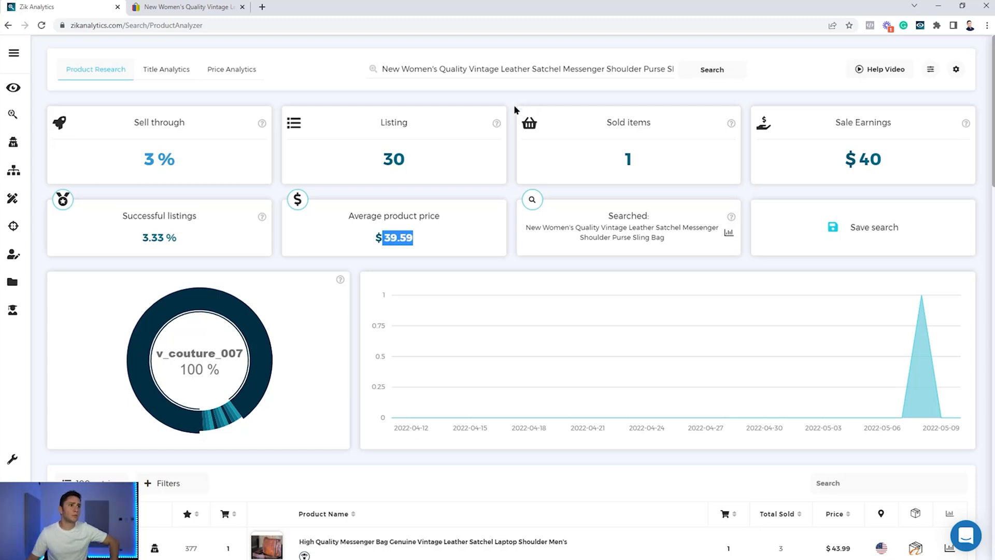
scroll(731, 144, down, 2)
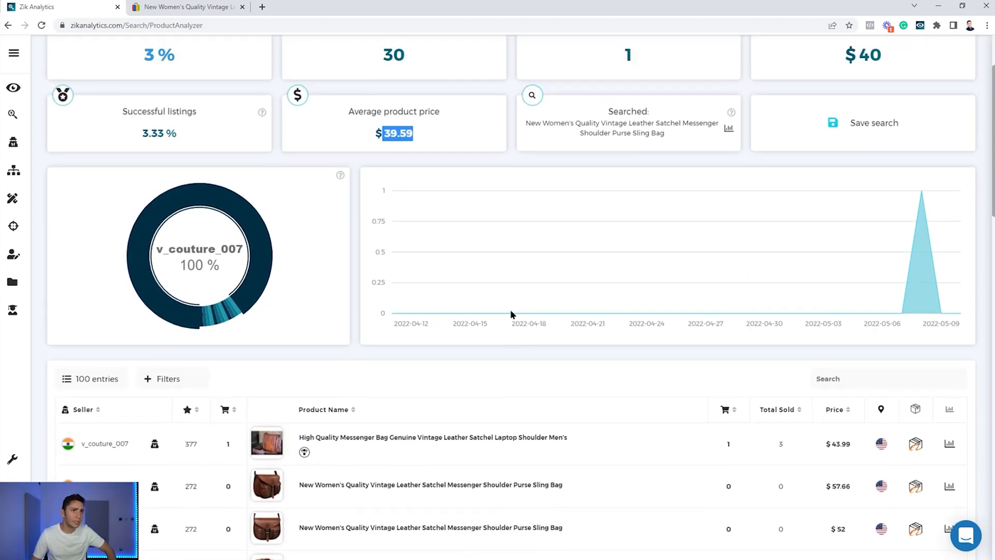
mouse_move(272, 446)
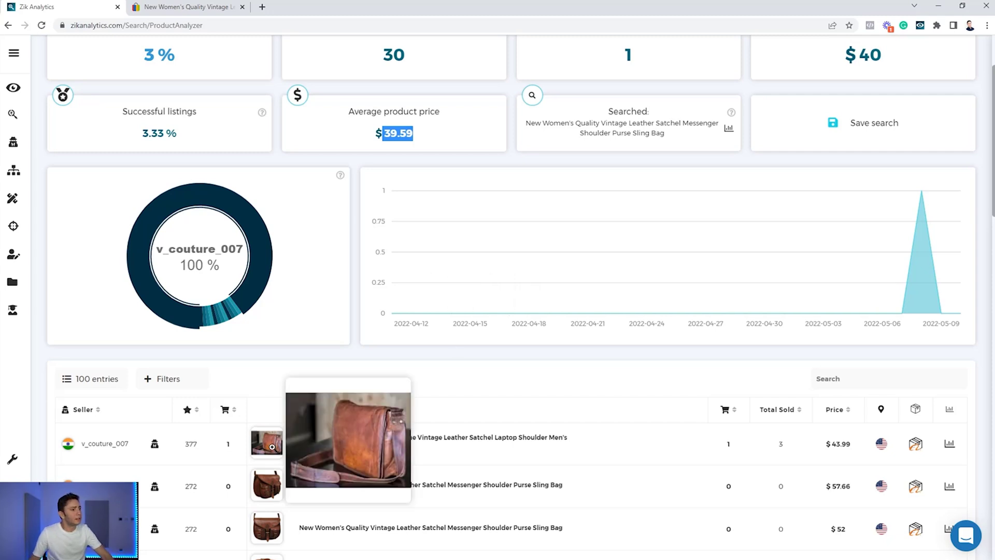
drag(723, 447, 733, 446)
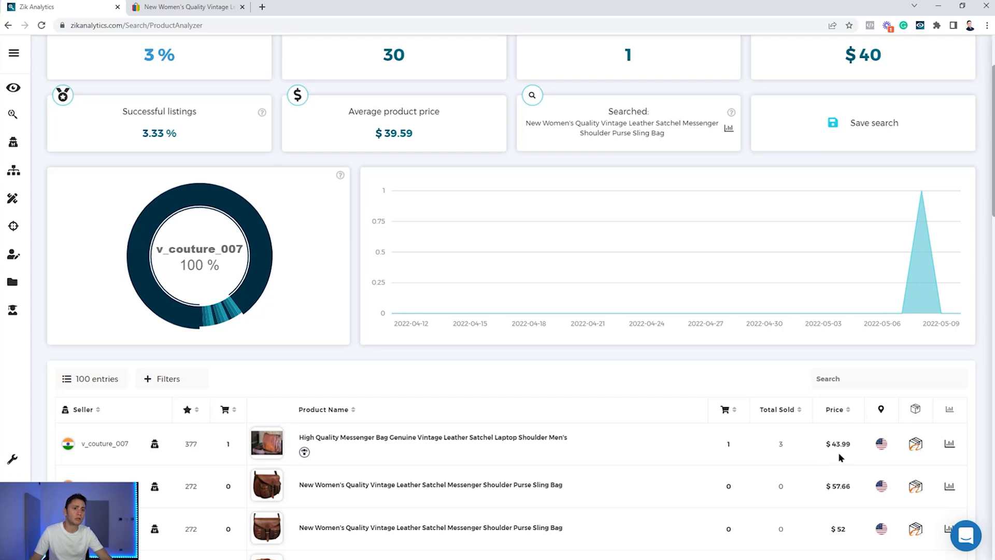
Step: Compare against the eBay listing's 52.00 price, then return to the Zik results
click(167, 5)
drag(499, 280, 531, 284)
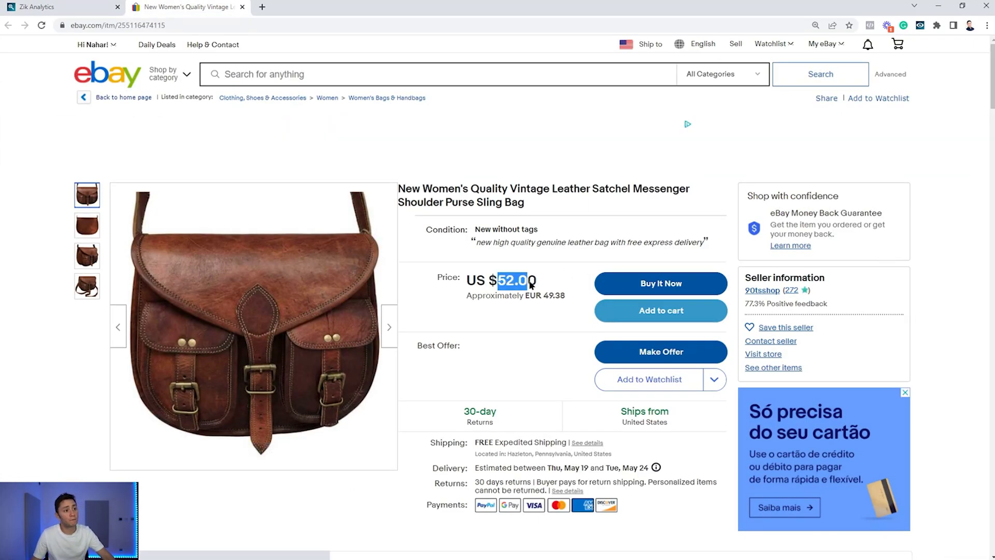
key(ctrl+Tab)
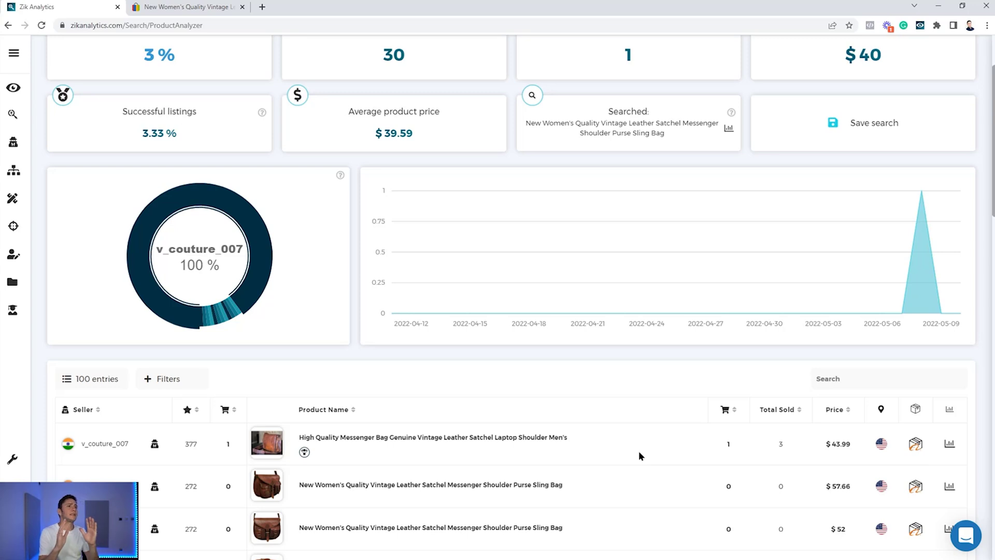
scroll(639, 451, up, 2)
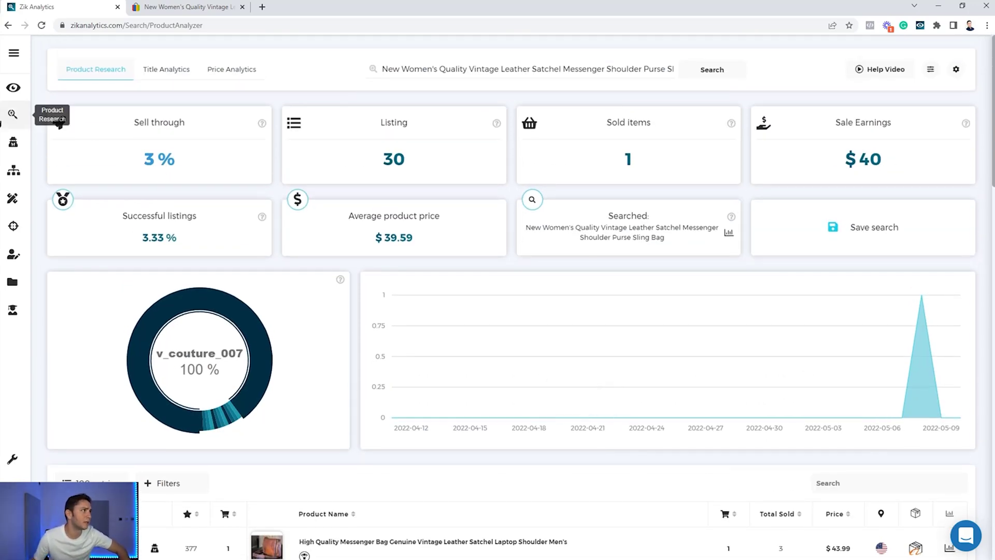
Step: Open Product Research in a new tab and paste the copied search query into it
right_click(2, 125)
click(36, 129)
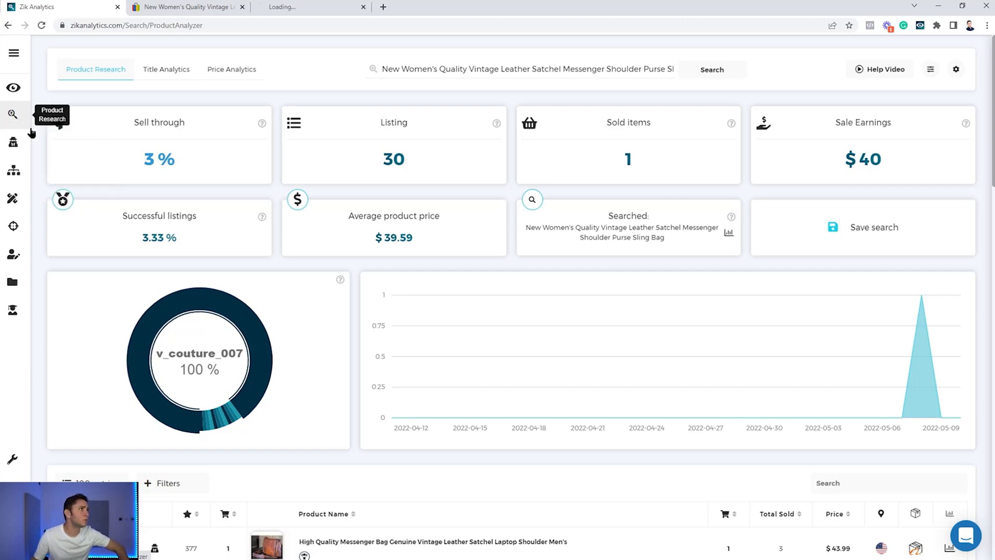
triple_click(547, 69)
right_click(570, 72)
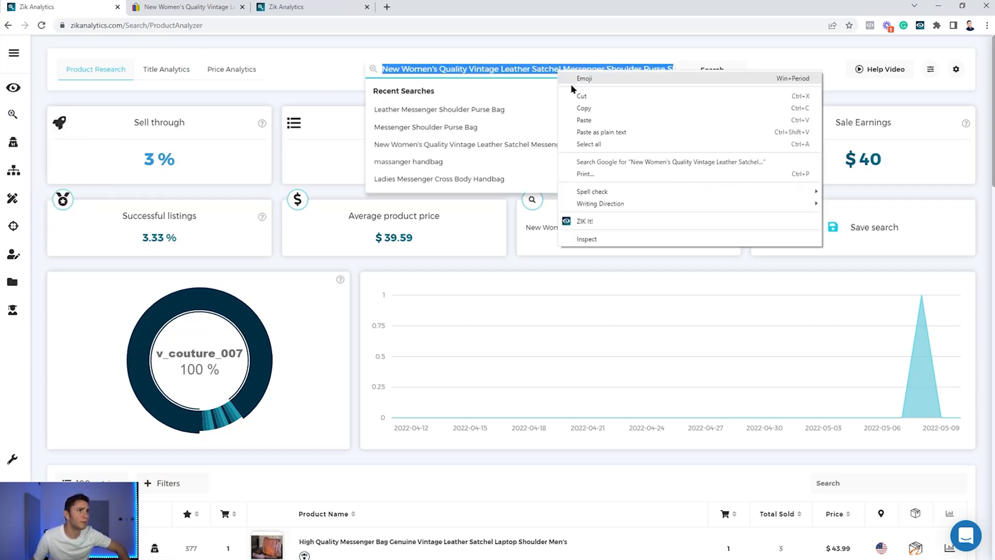
click(592, 112)
click(314, 3)
right_click(389, 75)
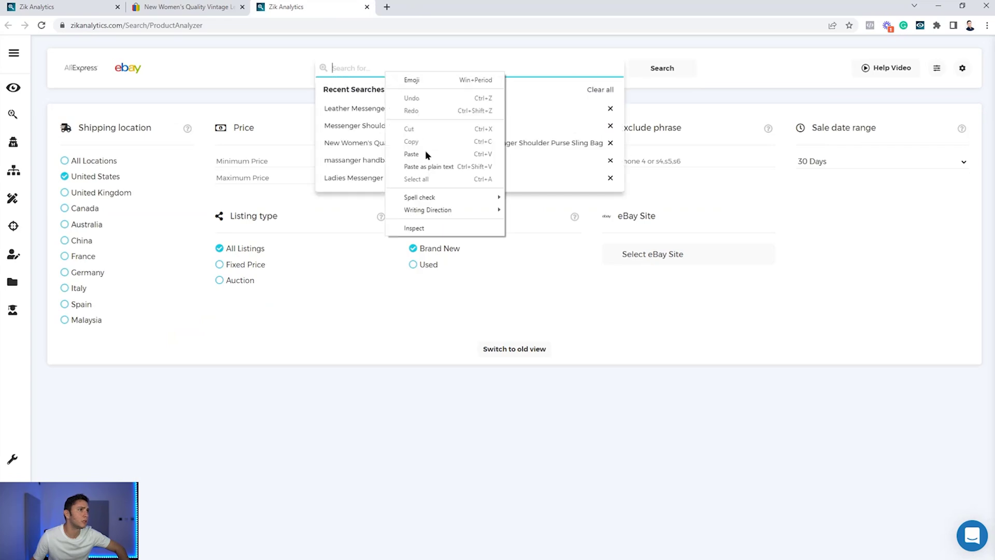
click(412, 153)
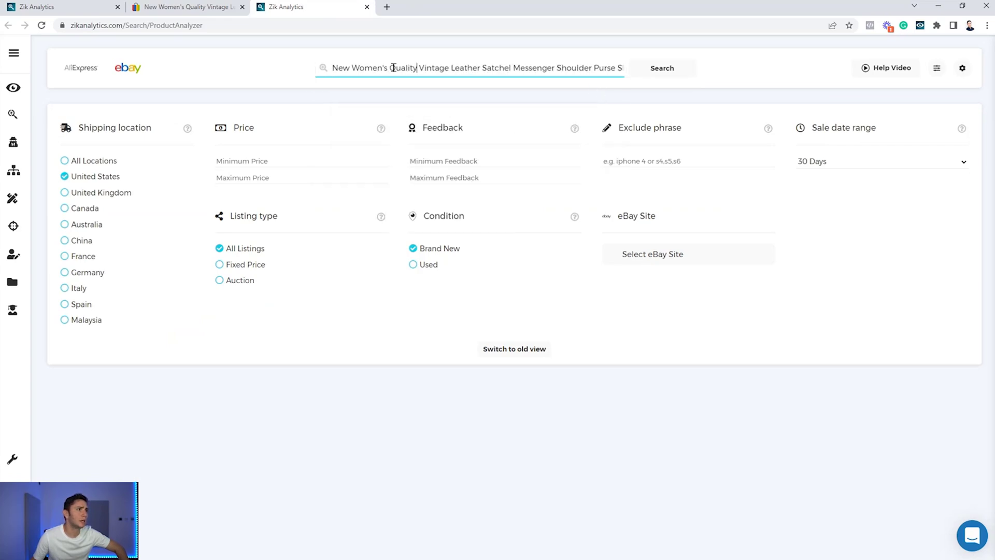
Step: Trim the query by deleting 'New Women's Quality', 'Vintage', 'Satchel' and 'Sling'
drag(417, 67, 260, 67)
key(BackSpace)
double_click(353, 68)
key(BackSpace)
double_click(381, 69)
key(BackSpace)
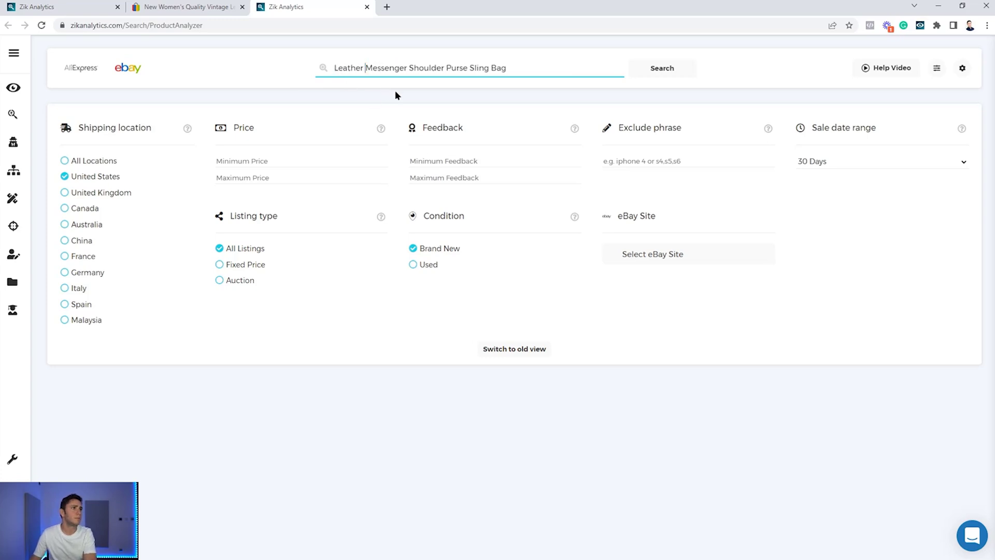
double_click(478, 68)
key(BackSpace)
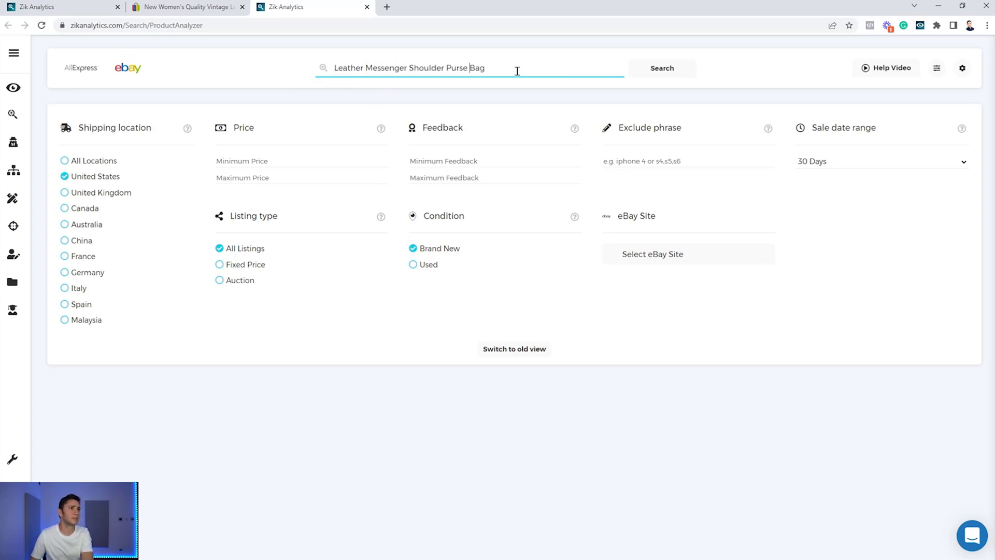
double_click(471, 69)
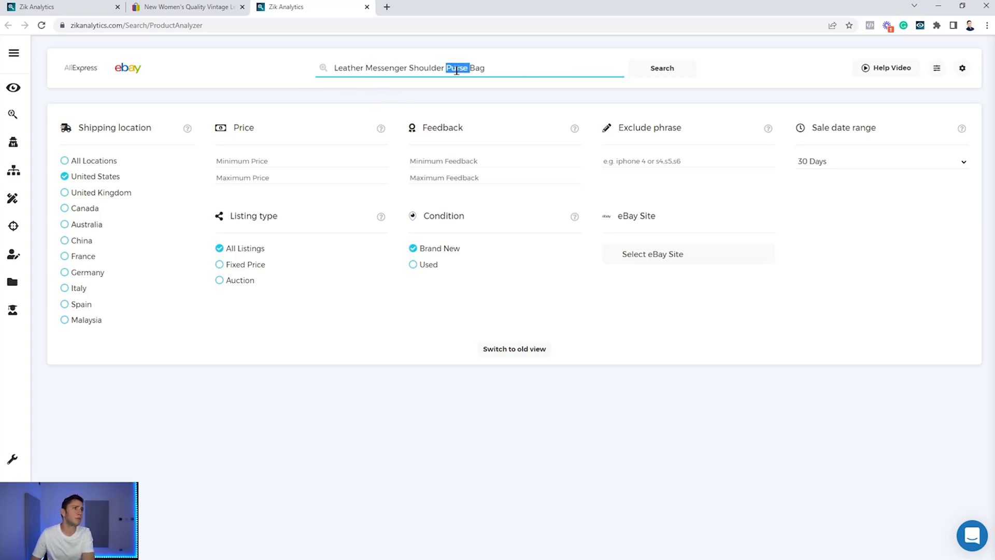
double_click(389, 69)
Step: Enlarge the fourth photo on the eBay satchel listing, then close it
click(176, 7)
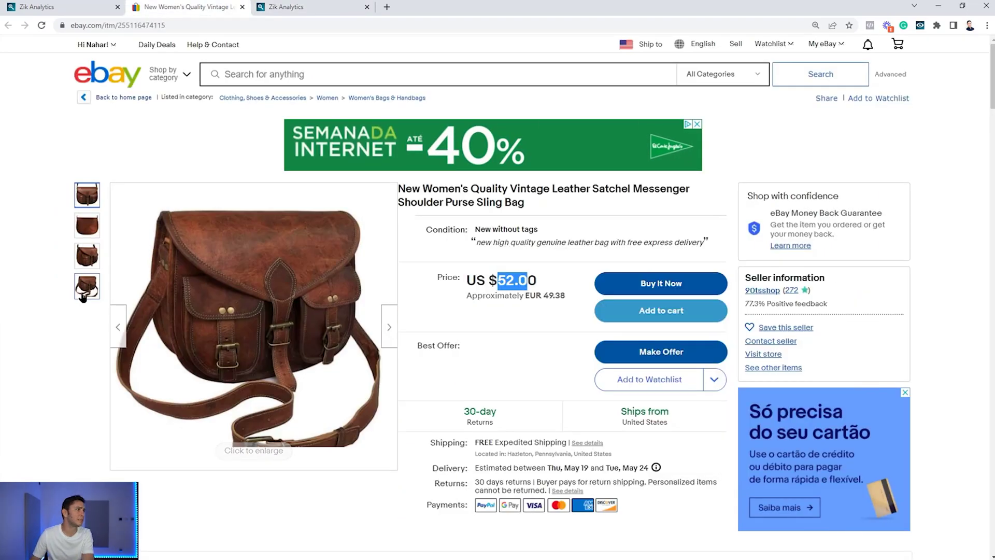
click(87, 286)
click(976, 56)
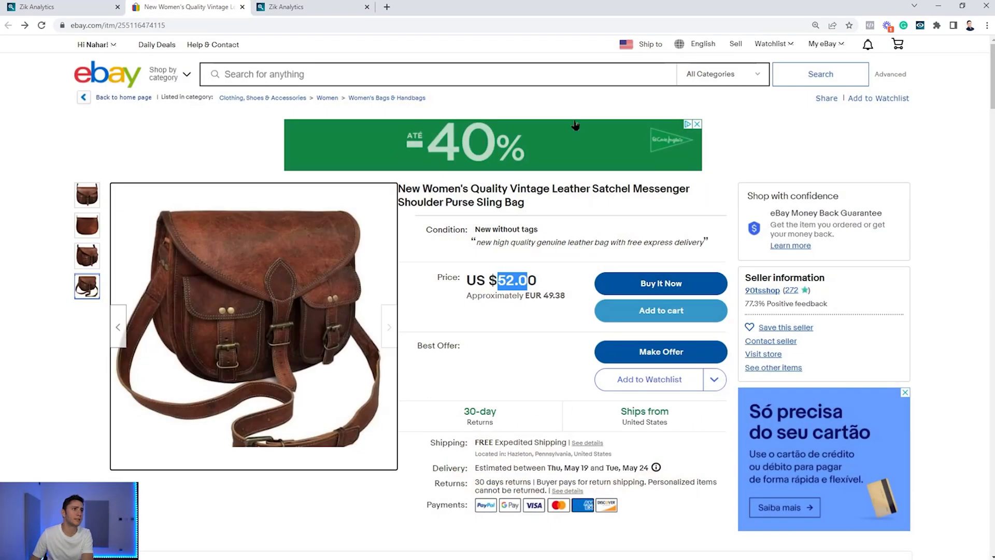
Step: Finalize the query as 'Leather Messenger Shoulder Purse Bag' with no text left selected
click(272, 7)
click(354, 78)
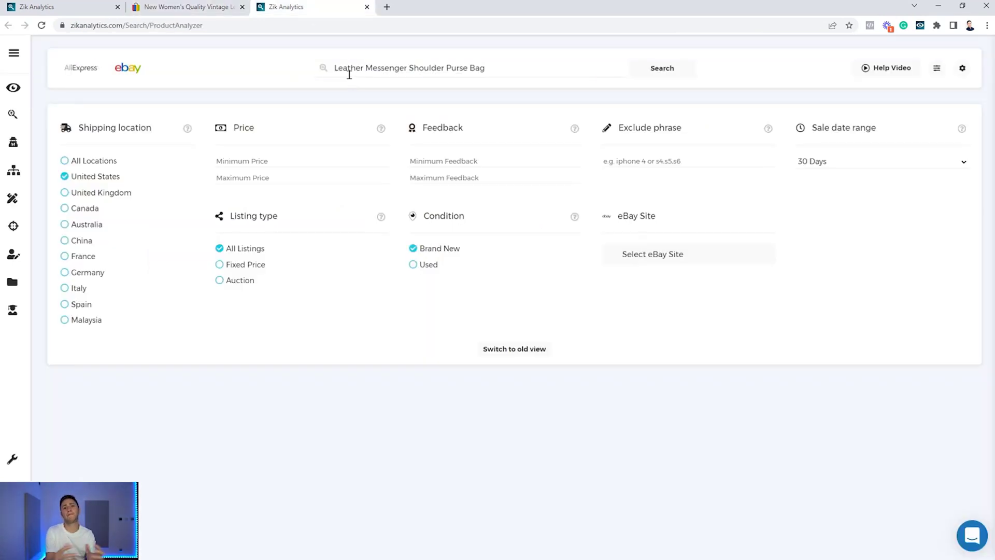
drag(580, 73, 324, 69)
click(301, 94)
double_click(337, 72)
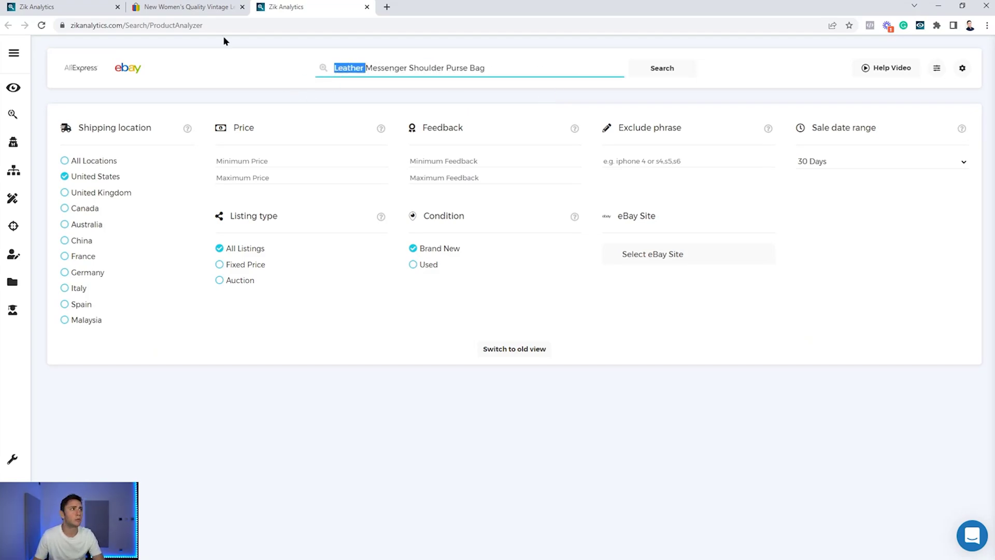
click(204, 7)
click(342, 6)
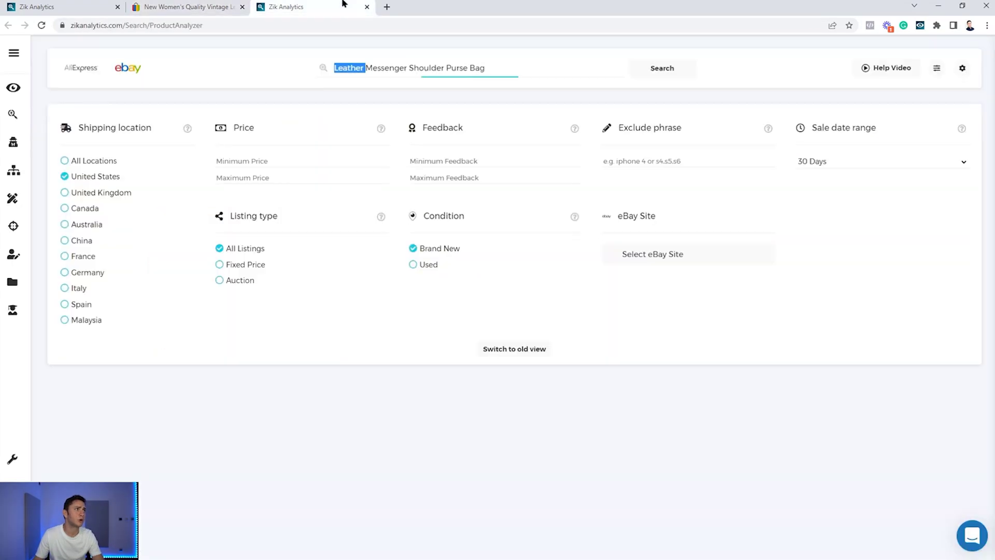
click(537, 102)
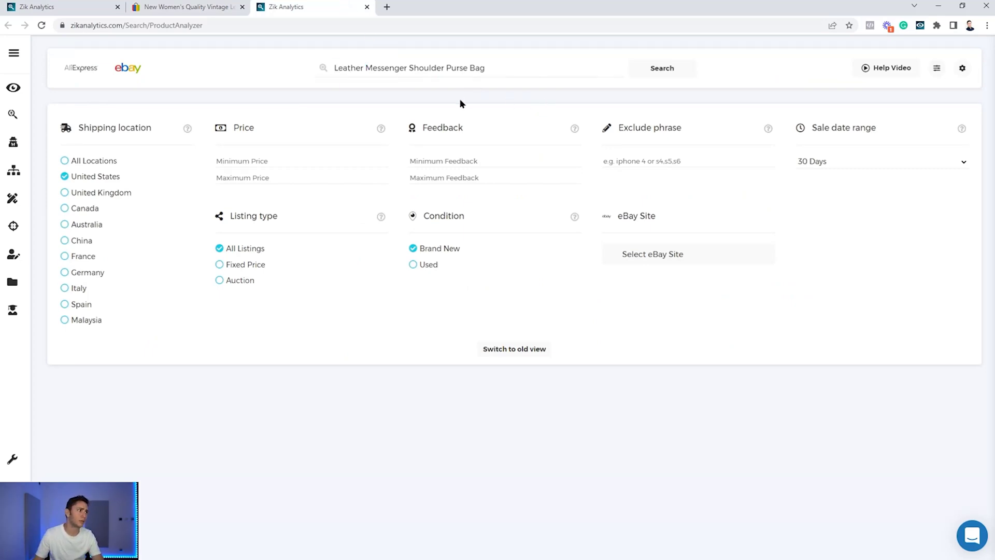
Step: Run the search and copy the keyword, earnings, sold, successful-listings and sell-through figures
click(672, 70)
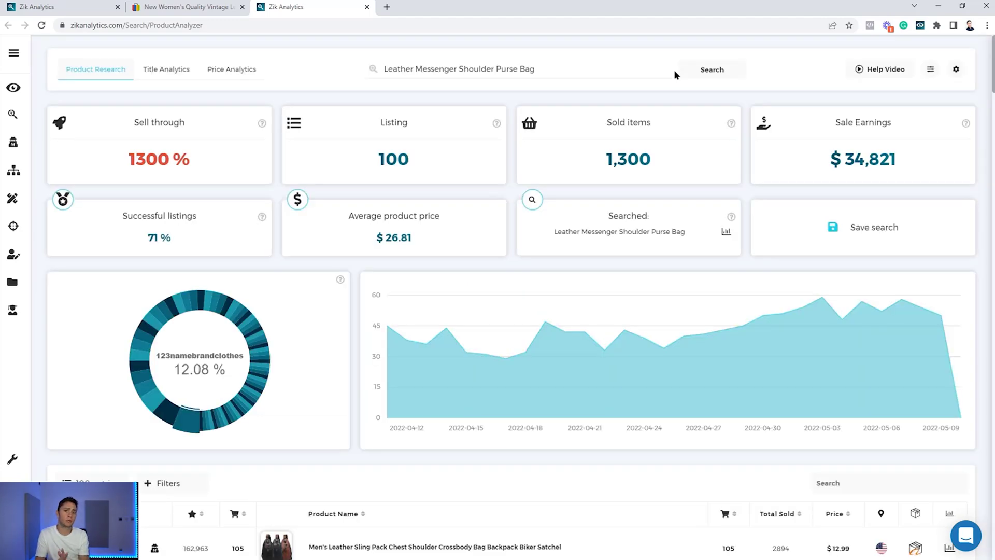
triple_click(596, 235)
click(565, 239)
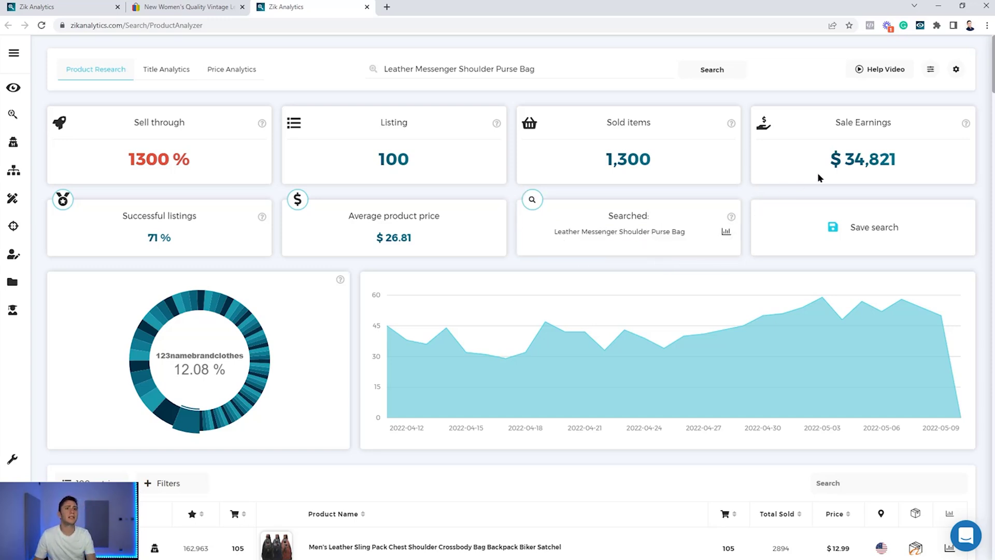
click(839, 172)
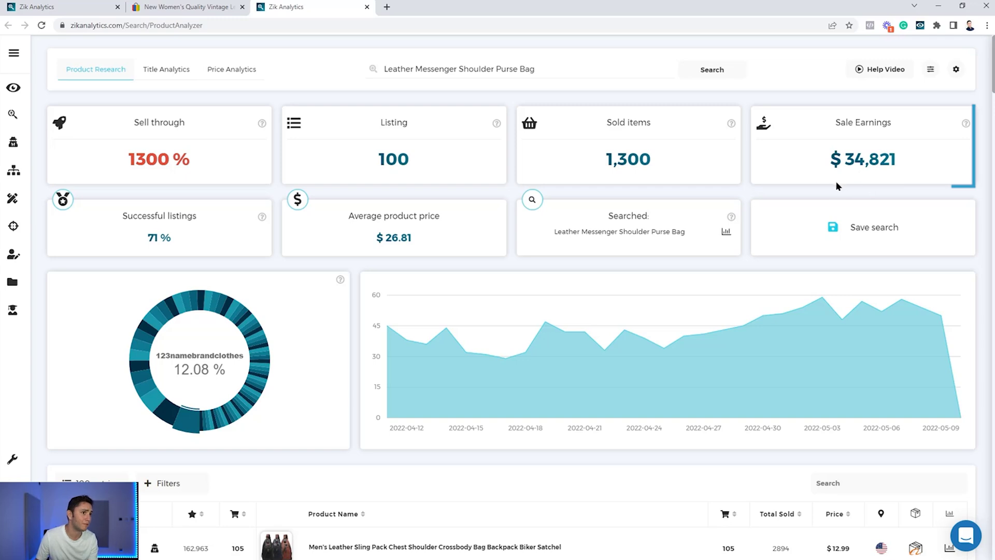
click(563, 172)
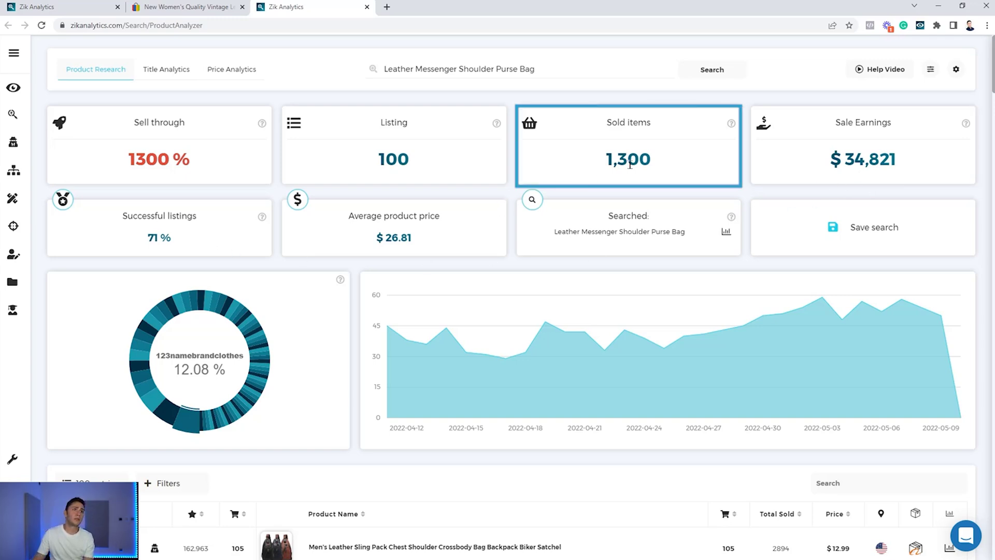
click(155, 253)
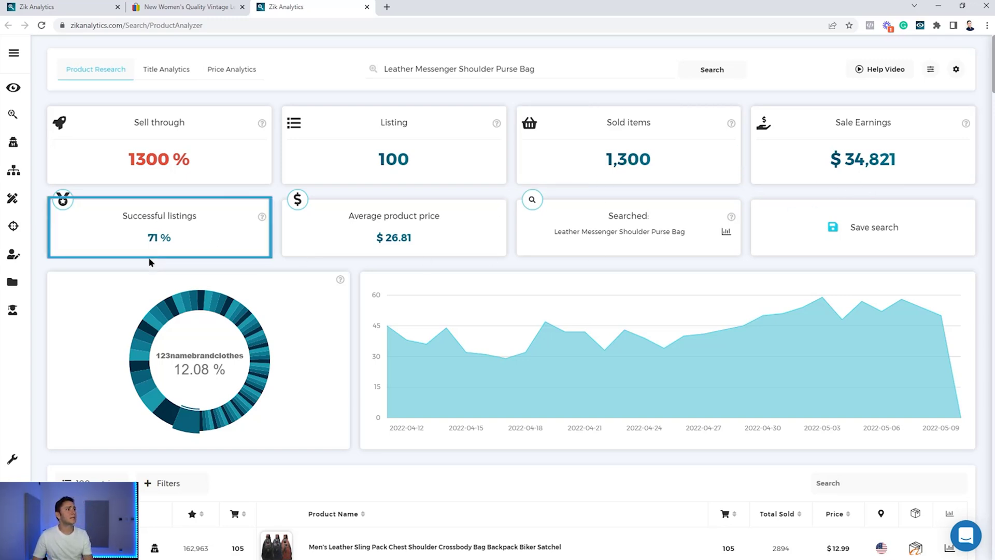
click(139, 174)
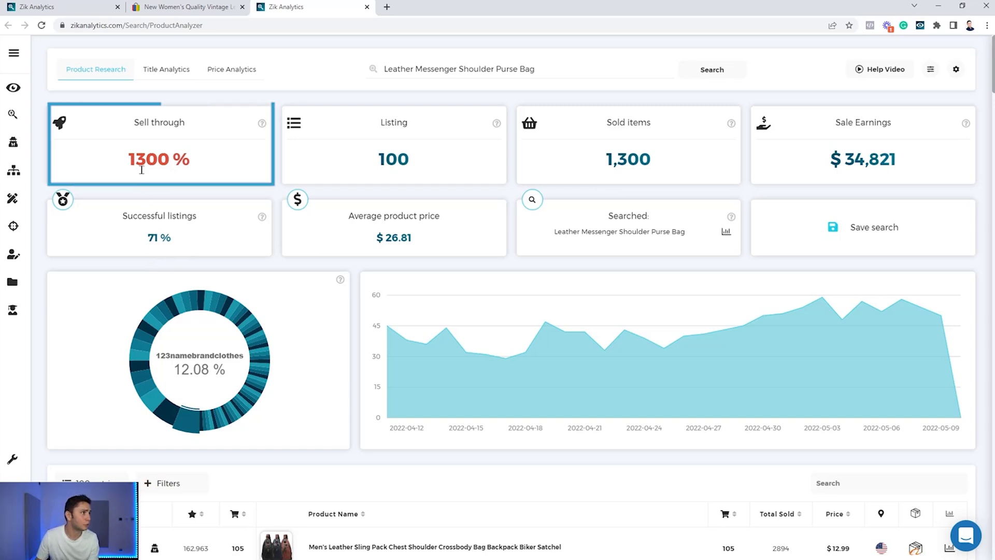
Step: Select the $26.81 average price, glance at the eBay satchel listing, and return
drag(362, 238, 420, 244)
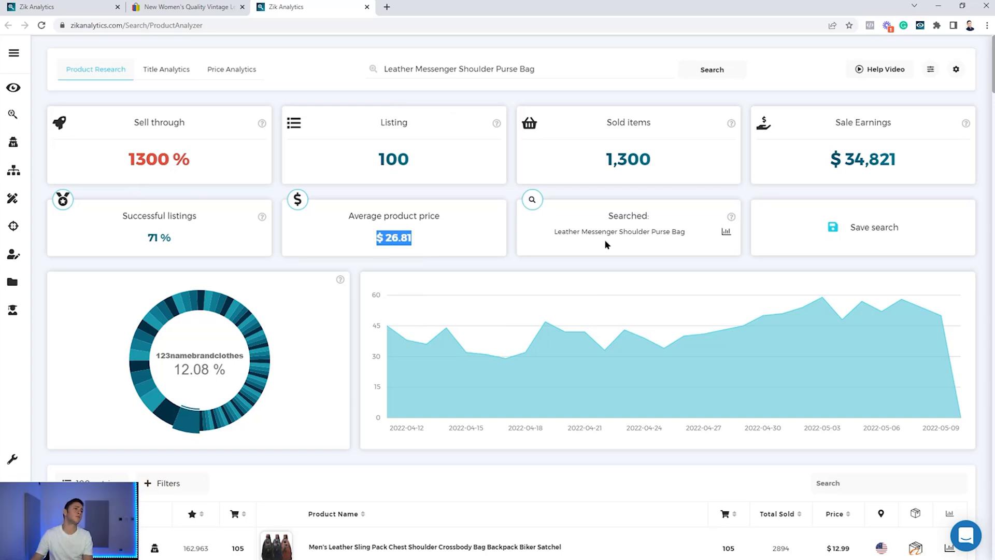
click(440, 240)
drag(374, 238, 430, 247)
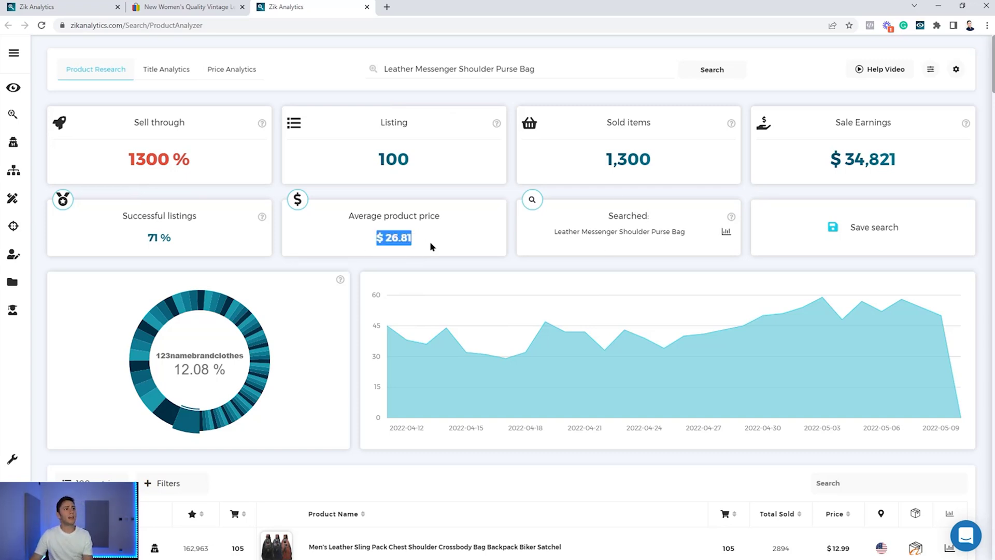
click(187, 6)
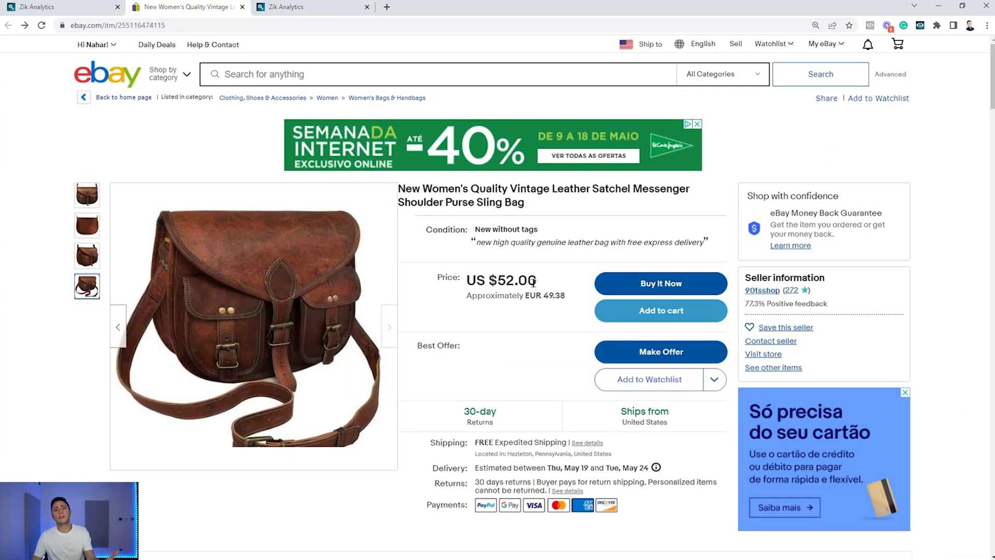
click(279, 6)
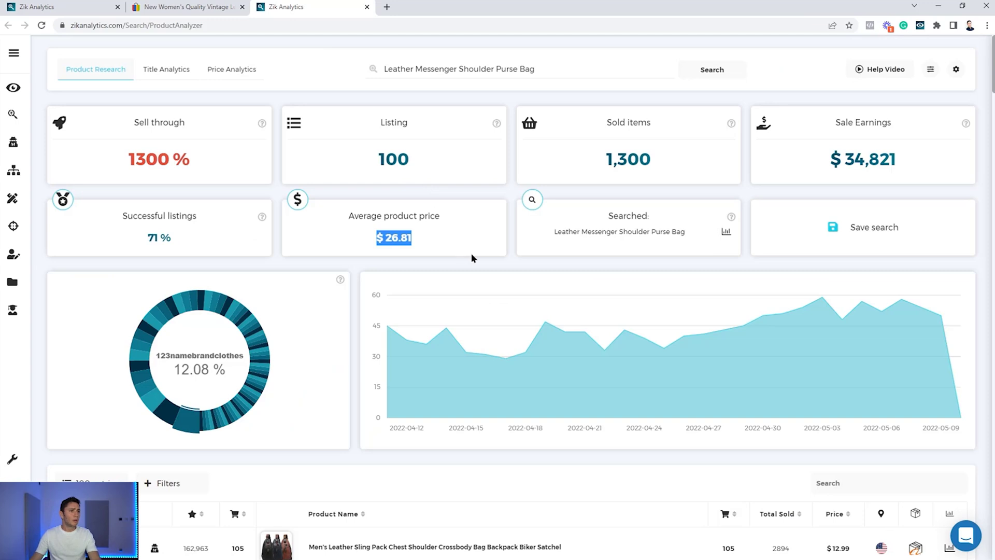
Step: Scroll through the matching product table previewing thumbnails, then return to the eBay satchel listing
scroll(480, 269, down, 4)
mouse_move(286, 364)
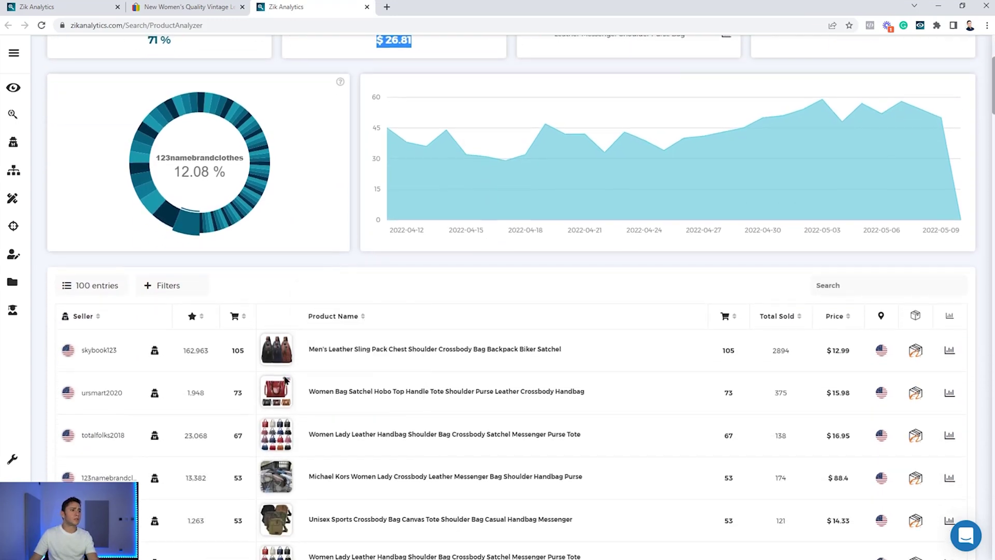
scroll(281, 476, down, 3)
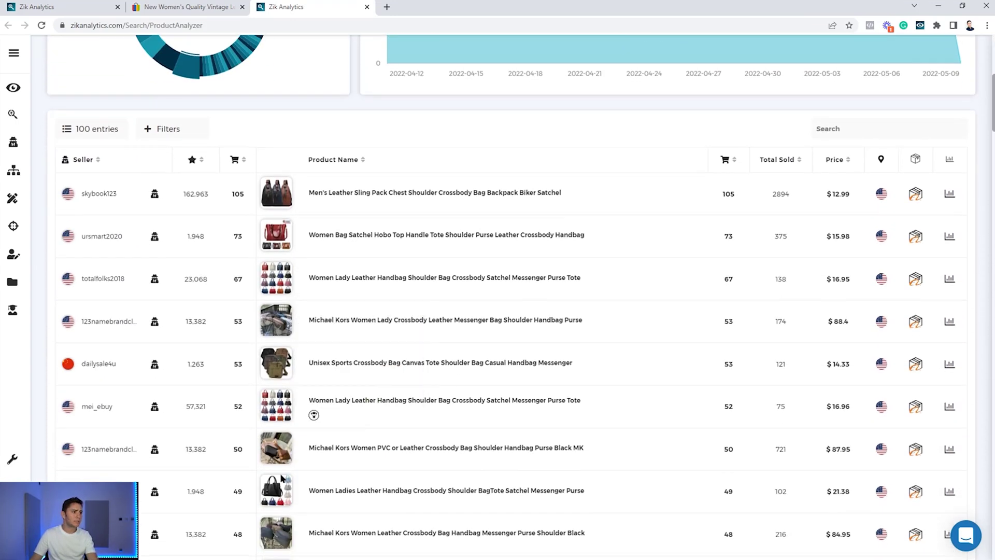
scroll(281, 476, down, 2)
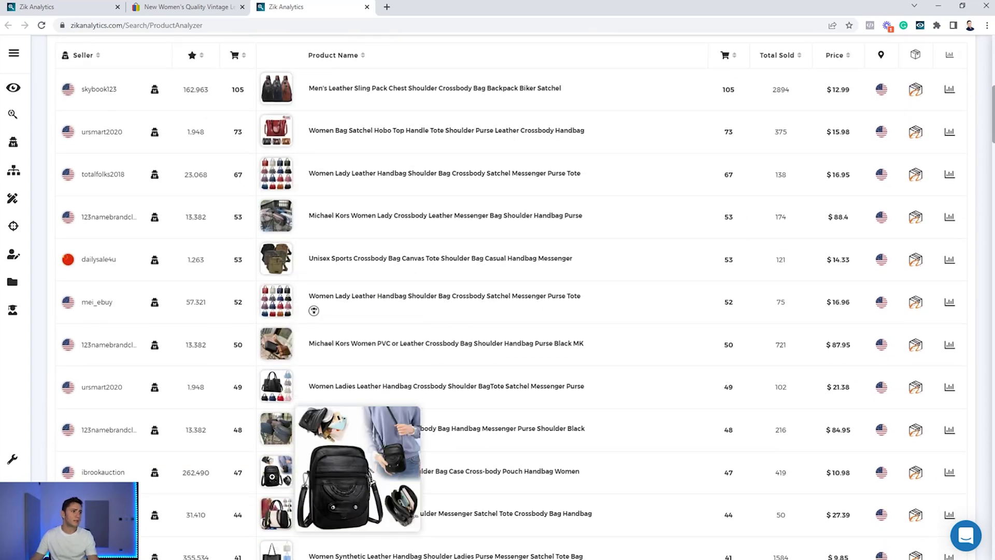
scroll(274, 496, down, 4)
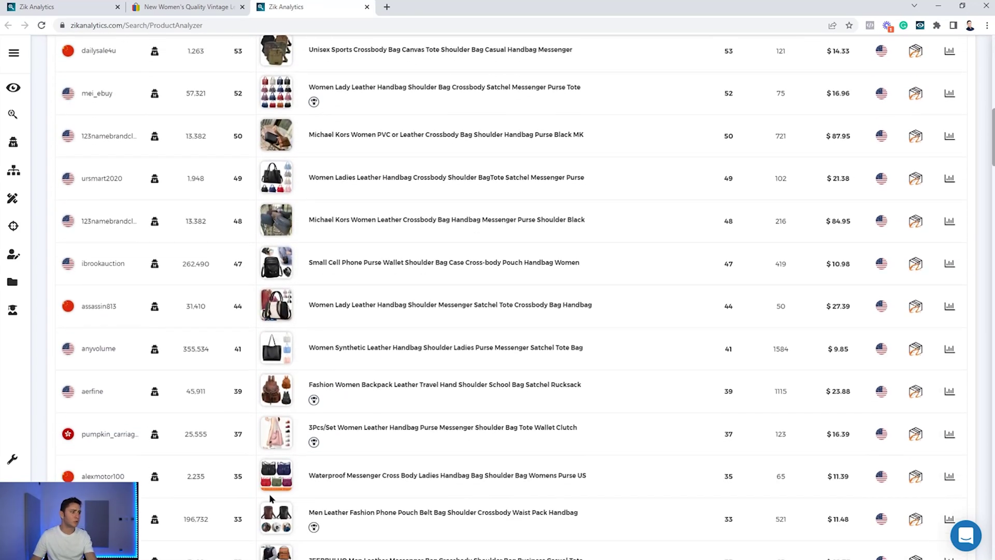
scroll(270, 498, down, 2)
scroll(283, 456, down, 2)
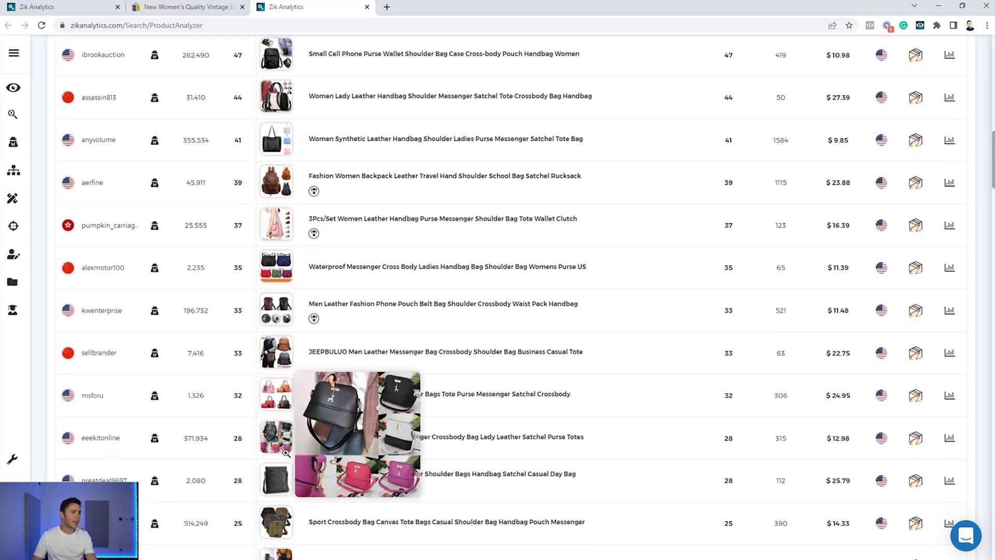
scroll(285, 453, down, 3)
scroll(280, 464, down, 1)
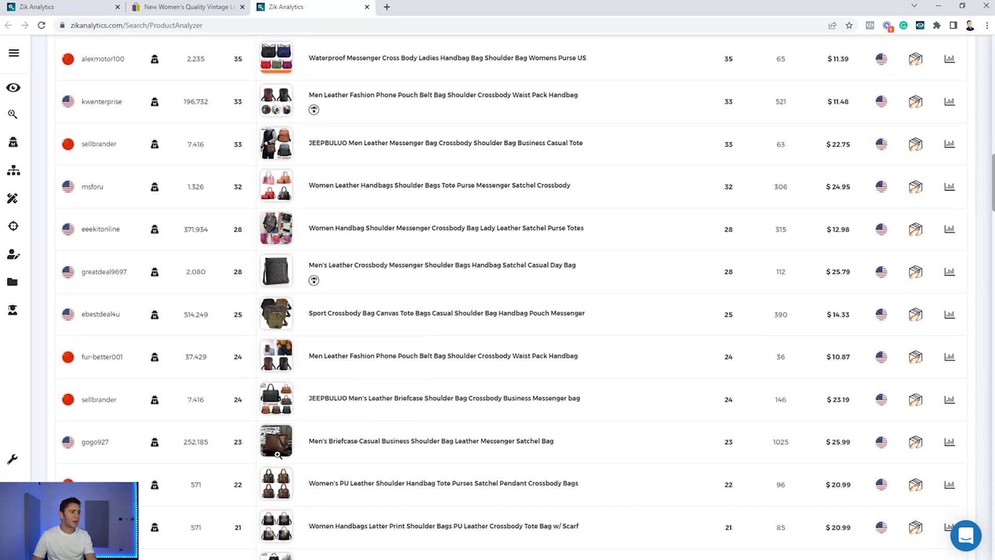
mouse_move(278, 443)
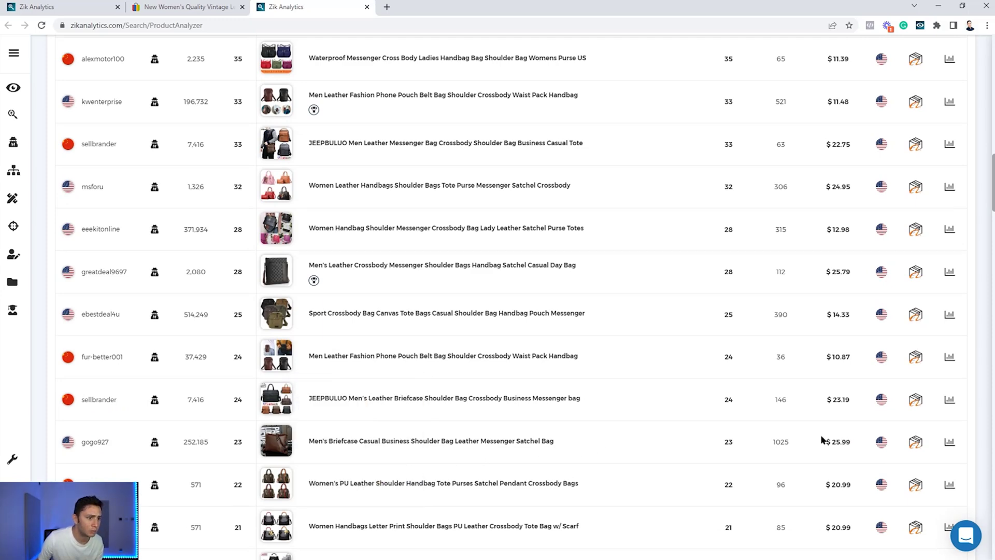
scroll(302, 417, down, 3)
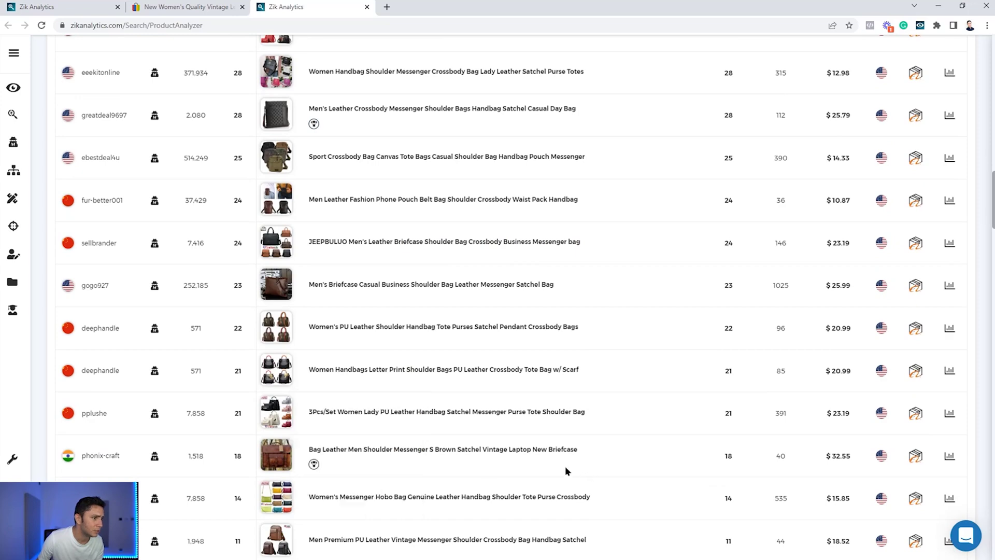
scroll(609, 440, down, 10)
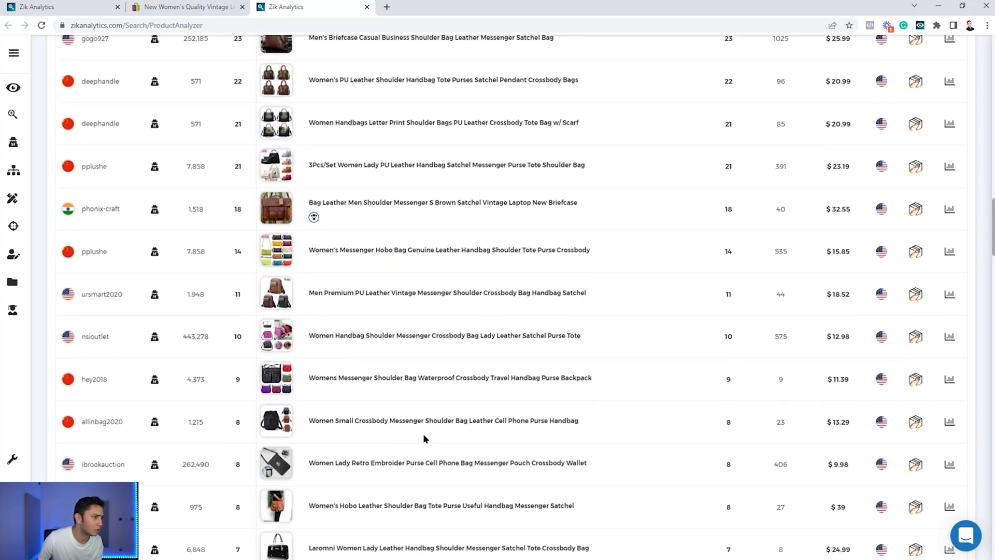
mouse_move(286, 523)
scroll(286, 523, down, 1)
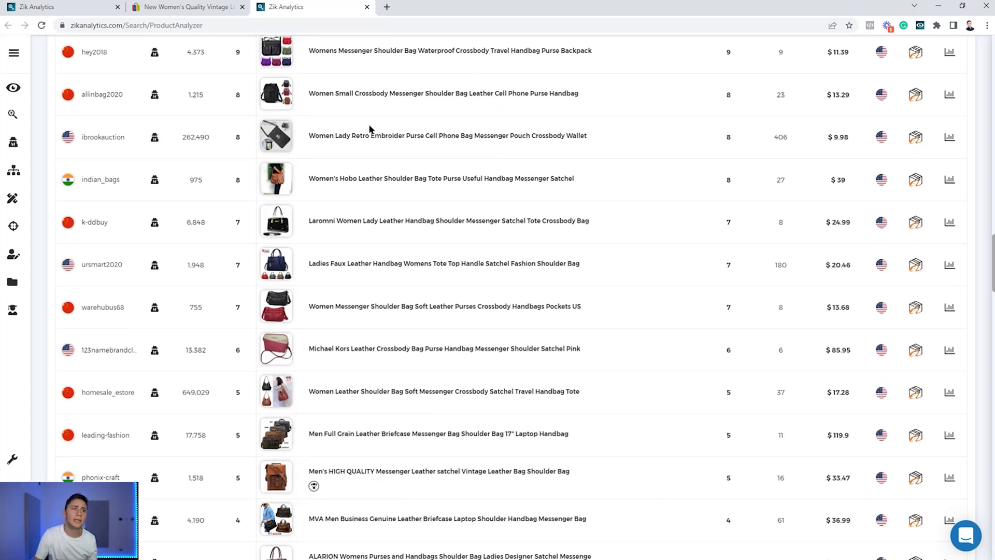
key(ctrl+shift+Tab)
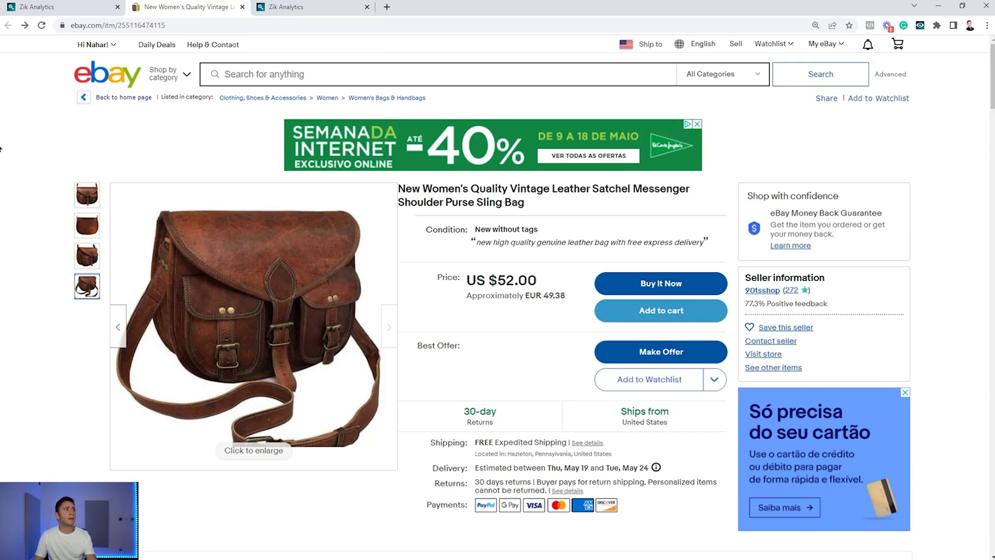
Step: Open a new Product Research page and copy the searched keyword from the results tab
click(55, 4)
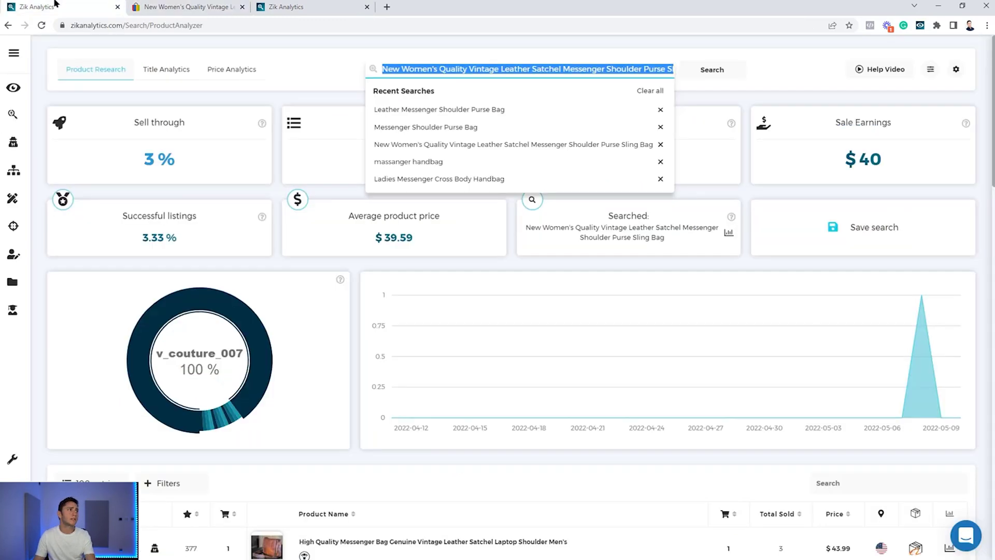
click(12, 115)
click(325, 3)
scroll(527, 180, up, 15)
triple_click(624, 228)
key(ctrl+c)
Step: Paste the keyword into the new search box and delete 'Purse' from it
click(441, 7)
click(484, 68)
key(ctrl+v)
double_click(454, 66)
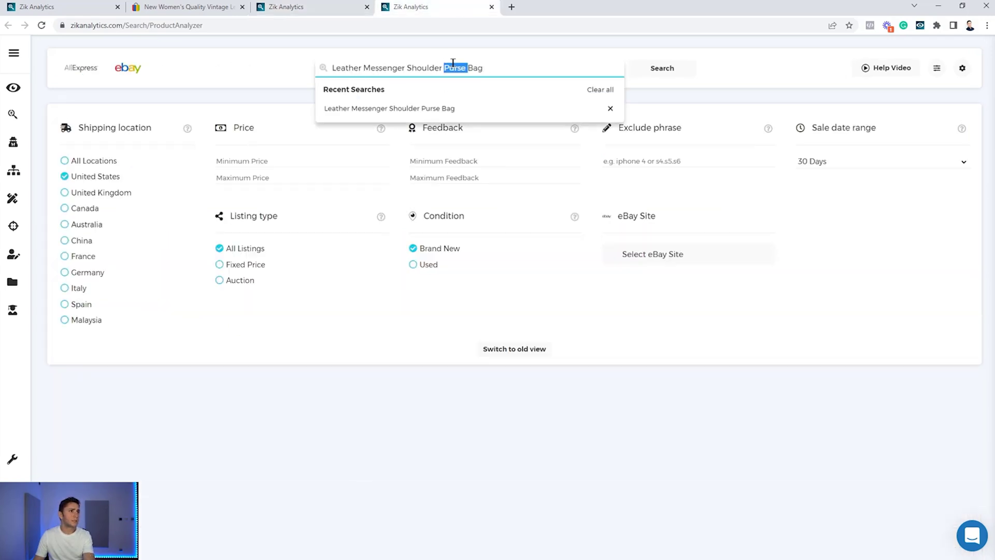
key(BackSpace)
click(320, 196)
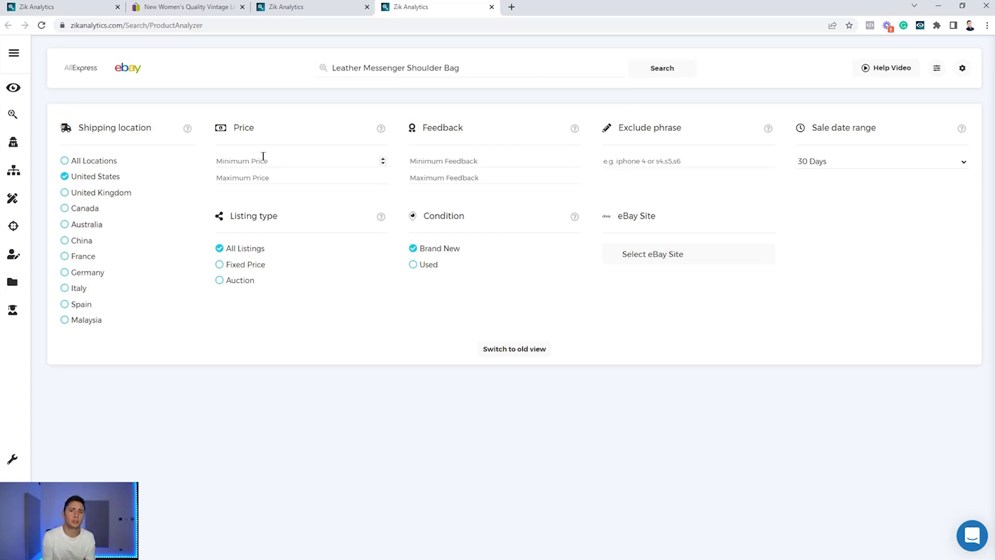
click(182, 7)
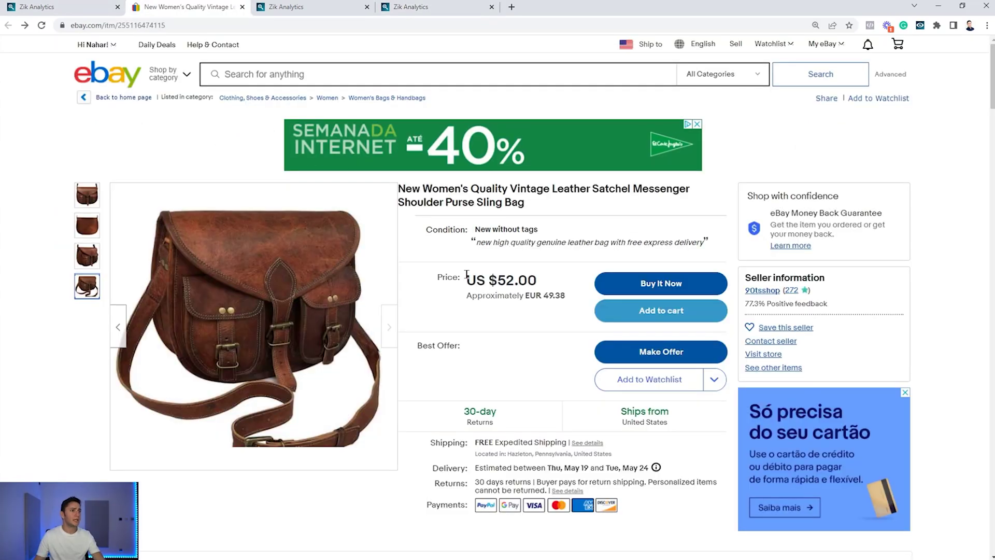
mouse_move(497, 282)
mouse_down()
mouse_move(533, 283)
mouse_move(501, 277)
mouse_up()
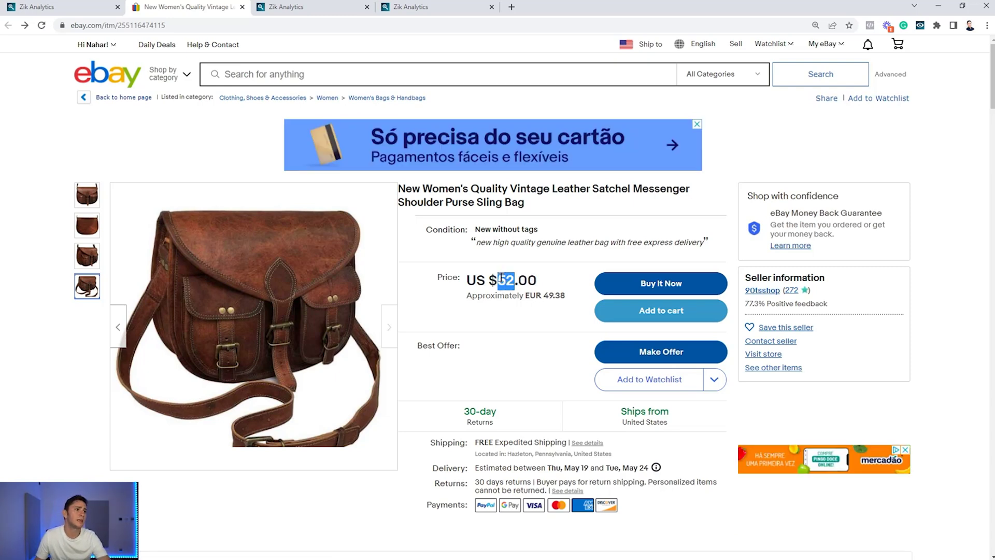
click(496, 295)
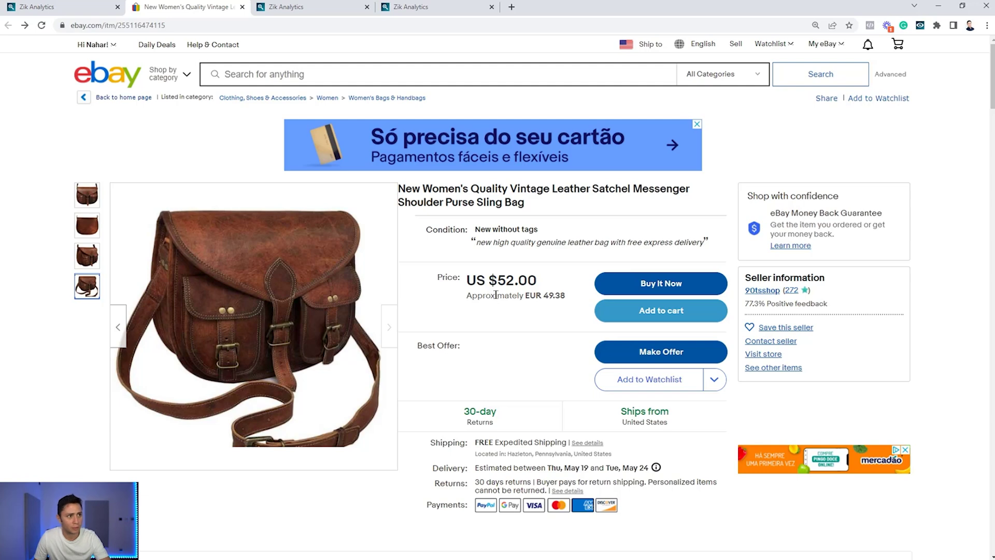
click(466, 6)
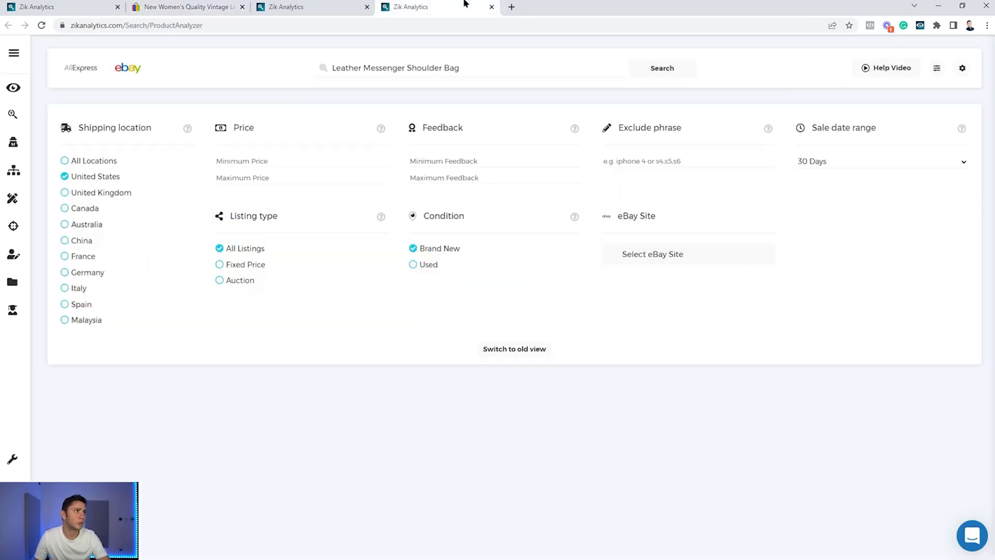
Step: Set the Minimum Price filter to 34 and rerun the Leather Messenger Shoulder Bag search
click(273, 159)
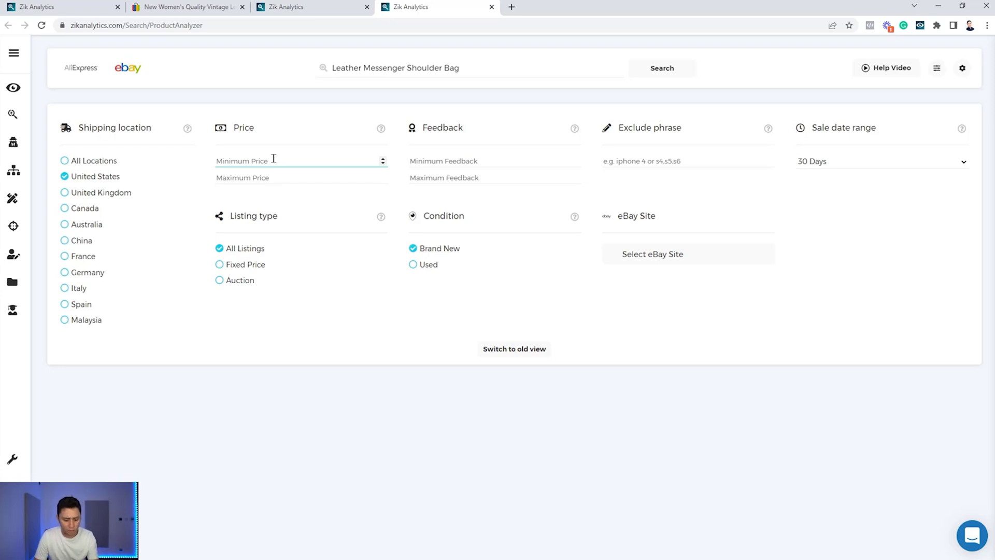
text(34)
double_click(239, 161)
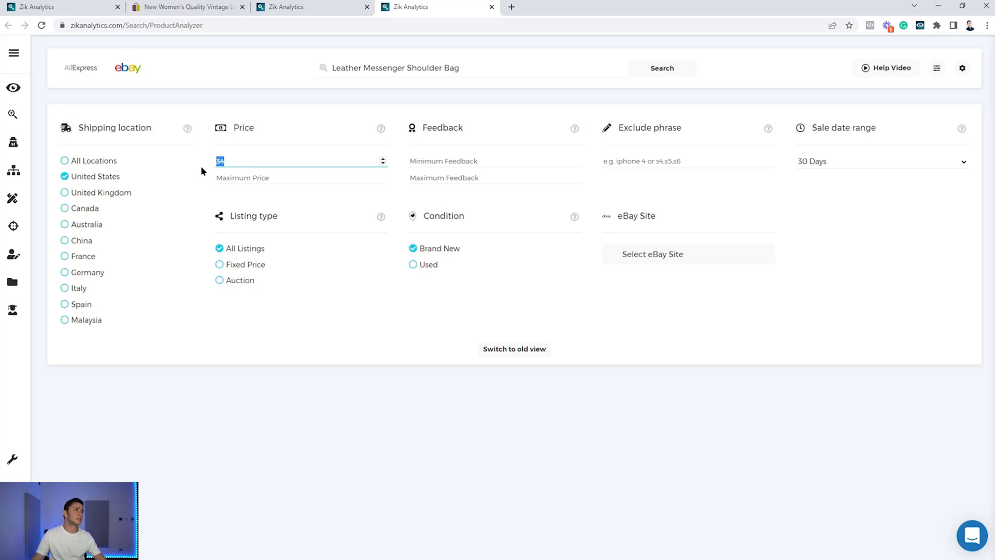
click(334, 236)
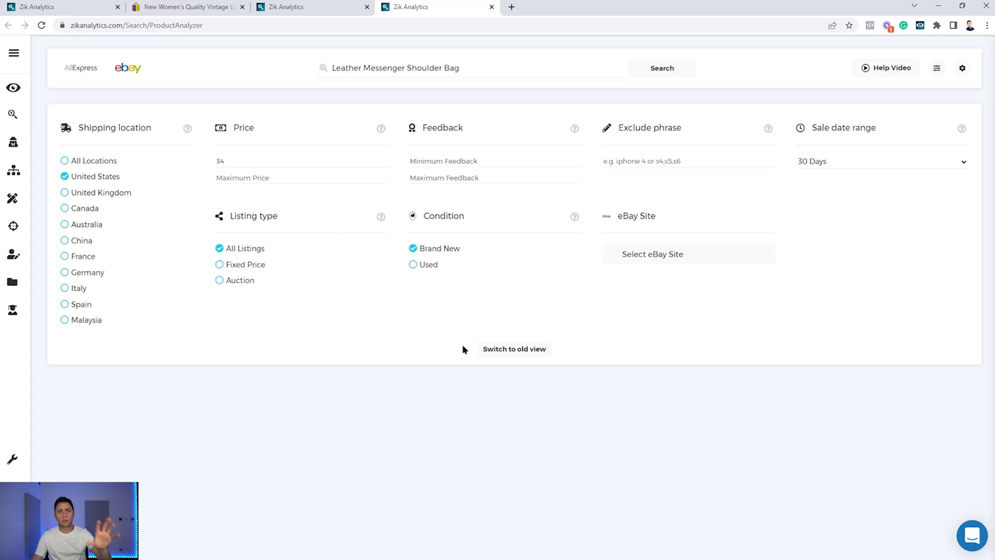
click(281, 161)
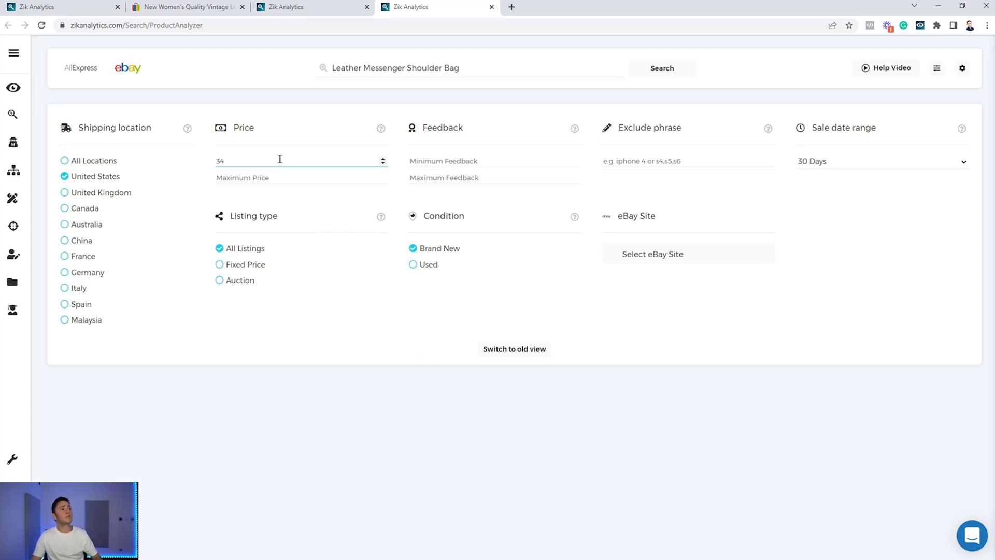
click(674, 69)
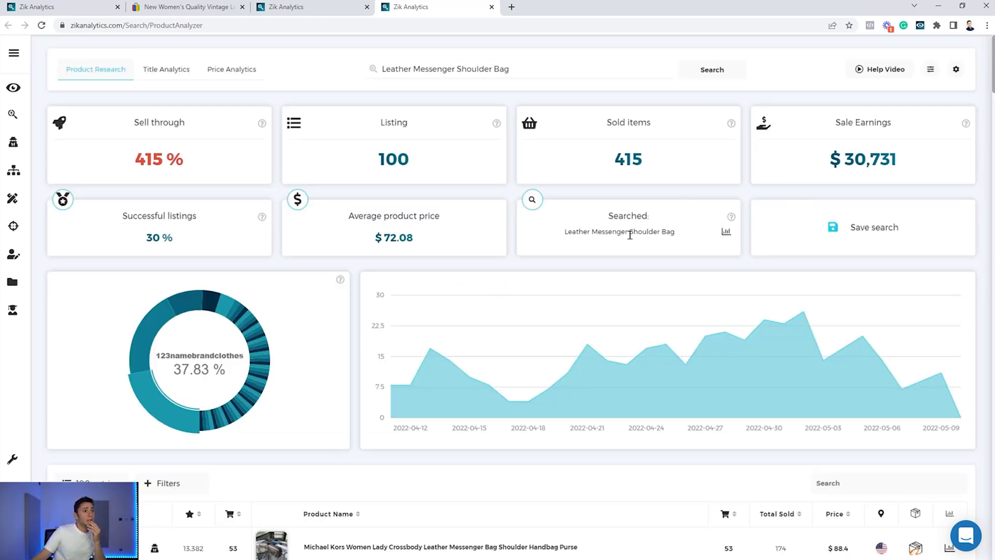
Step: Highlight the $30,731 earnings, 415% sell-through and 30% successful listings, and check the seller donut chart
drag(834, 163, 901, 166)
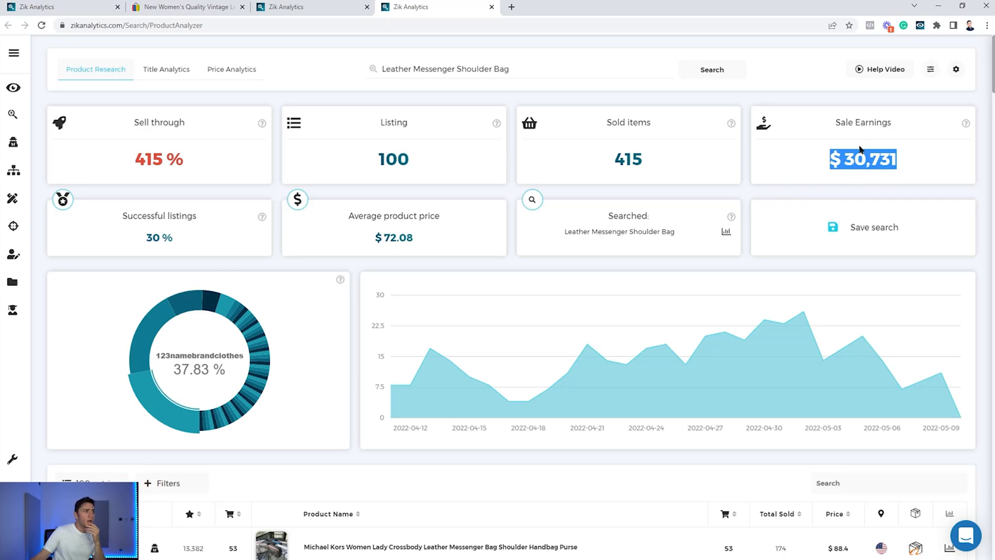
drag(136, 156, 167, 160)
drag(147, 238, 162, 234)
scroll(259, 207, down, 5)
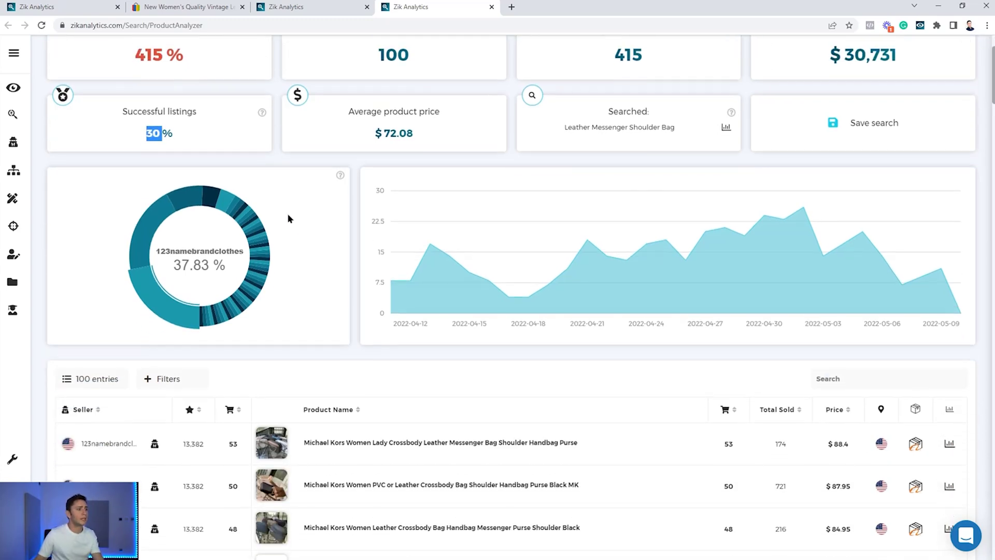
mouse_move(281, 339)
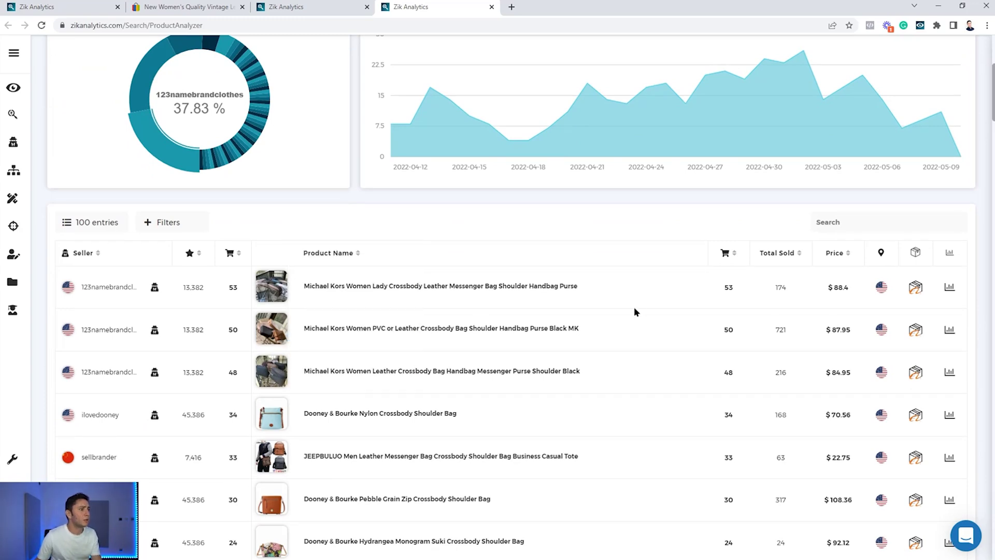
scroll(634, 301, up, 4)
click(261, 216)
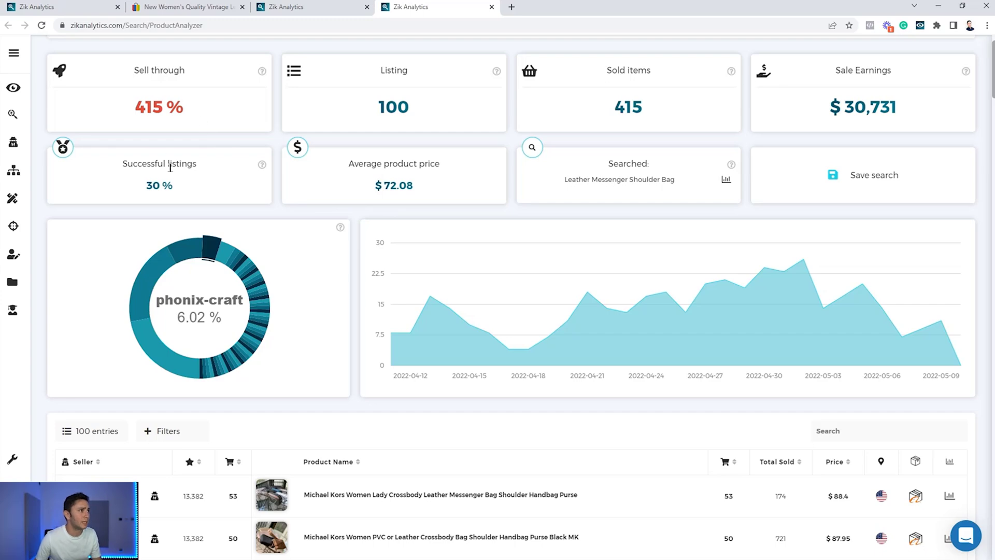
Step: Browse the product table, note the JEEPBULUO tote's 22.75 price, and open the 13" Women Leather Shoulder Bag
scroll(195, 206, down, 4)
mouse_move(274, 282)
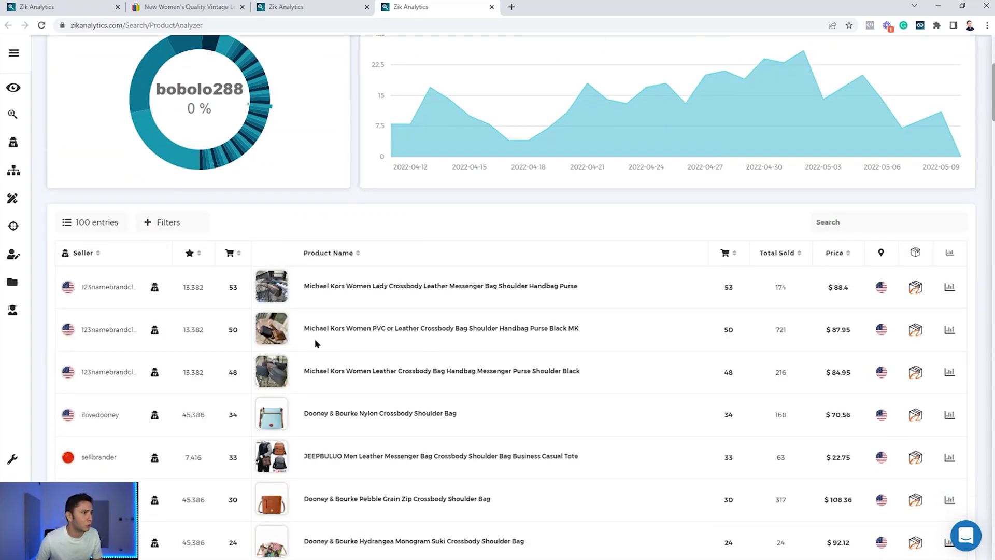
scroll(331, 424, down, 1)
scroll(332, 424, down, 1)
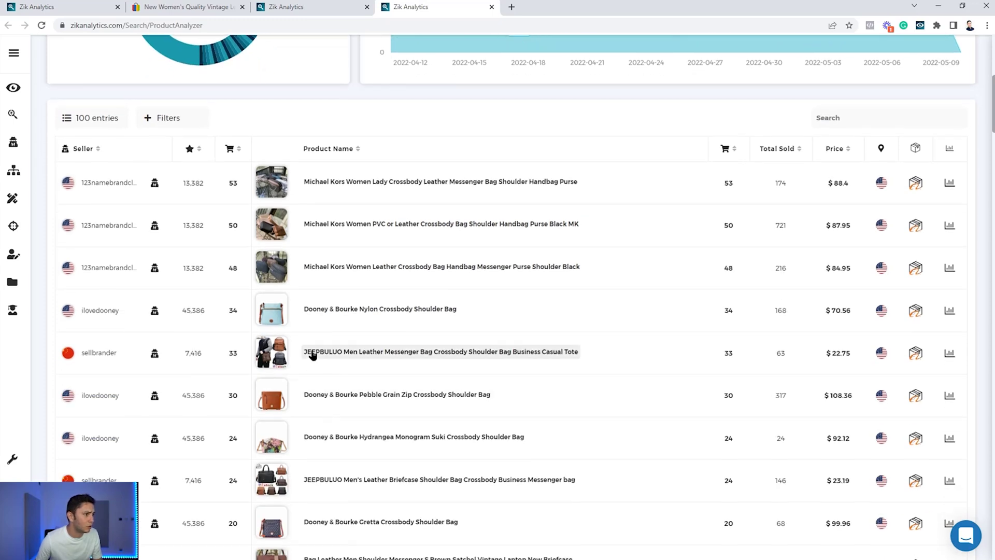
mouse_move(258, 344)
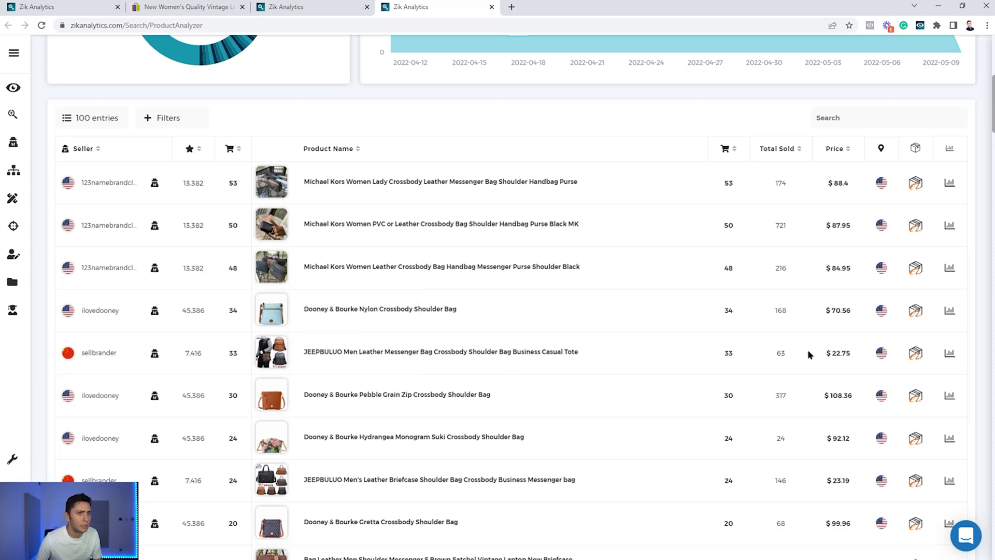
double_click(843, 352)
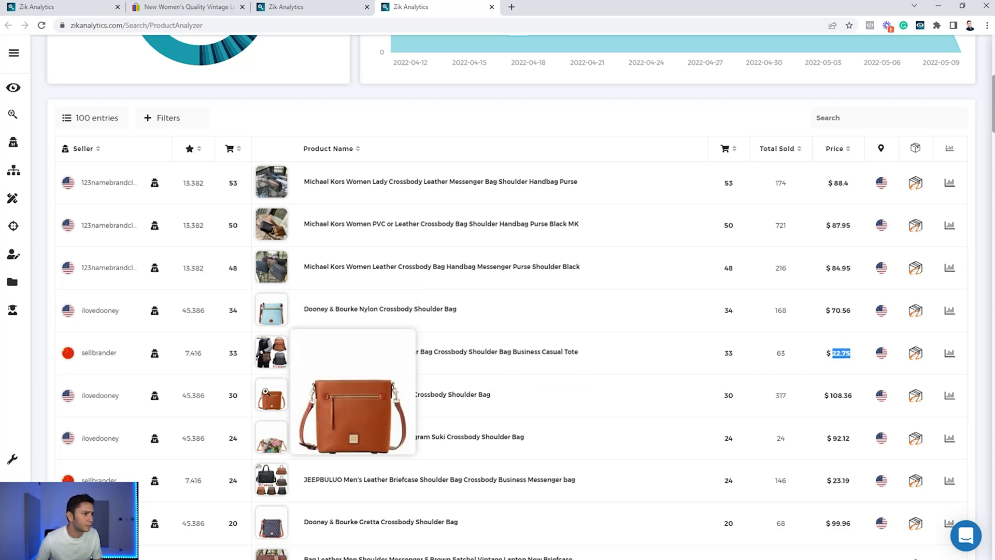
scroll(352, 407, down, 2)
scroll(352, 407, down, 6)
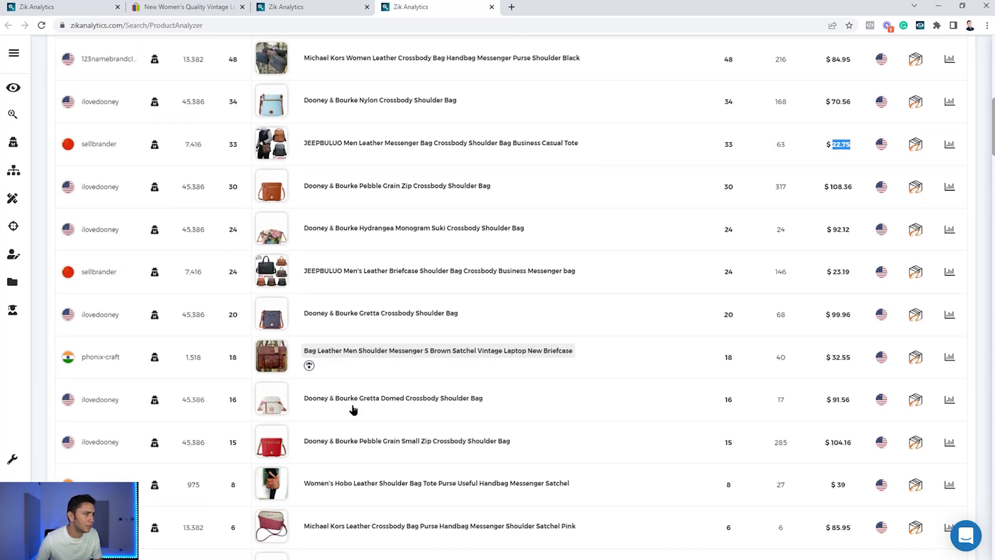
scroll(366, 357, down, 3)
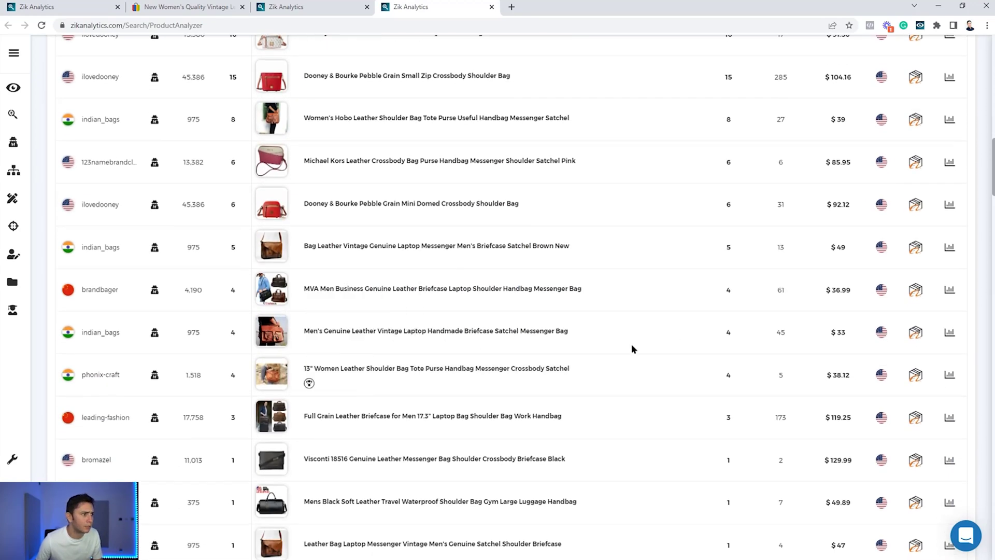
mouse_move(284, 378)
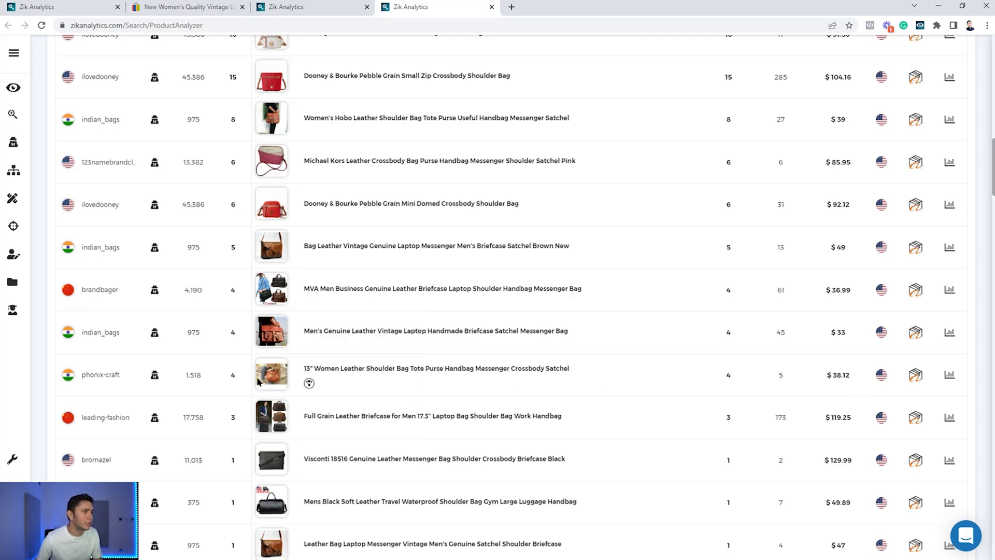
click(548, 370)
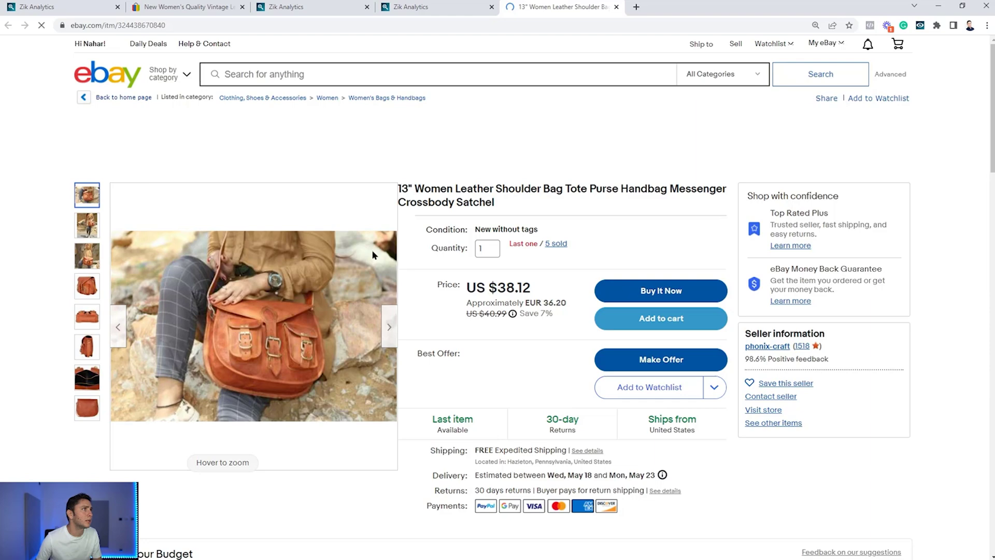
Step: Move the vintage satchel tab beside the 13" shoulder bag tab and toggle between them
drag(186, 6, 456, 7)
click(518, 6)
click(447, 5)
click(518, 6)
click(447, 2)
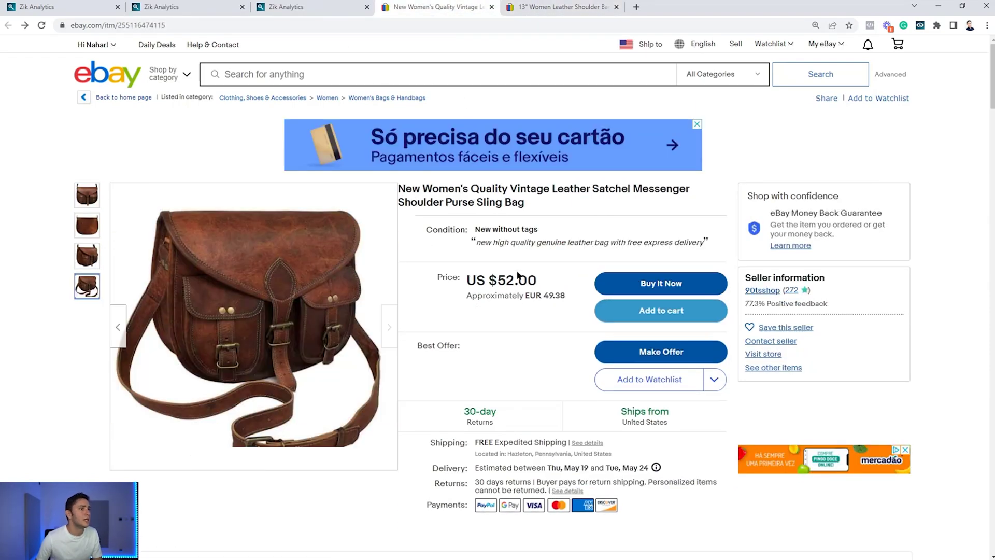
click(592, 2)
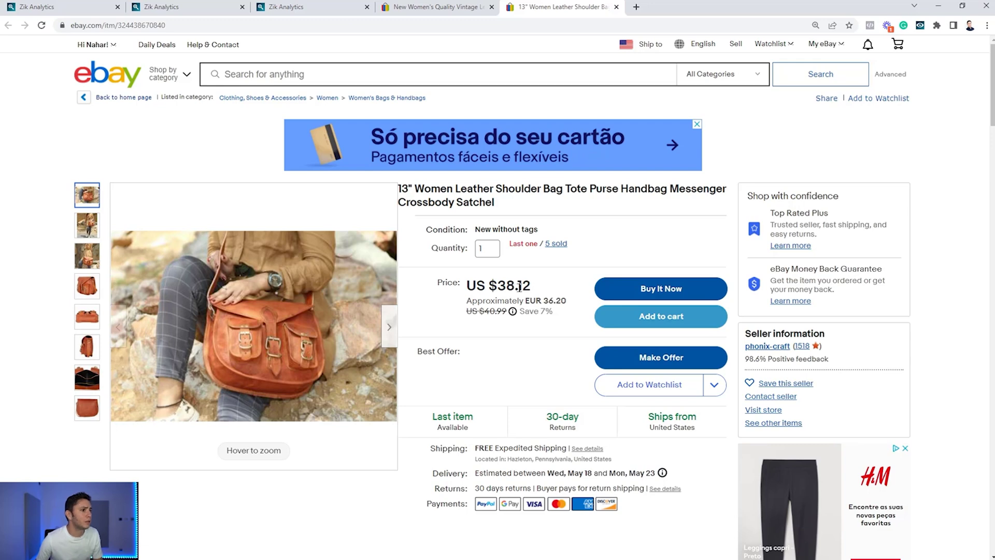
Step: Highlight the 13" bag's US $38.12 price and its full item title
drag(545, 290, 498, 290)
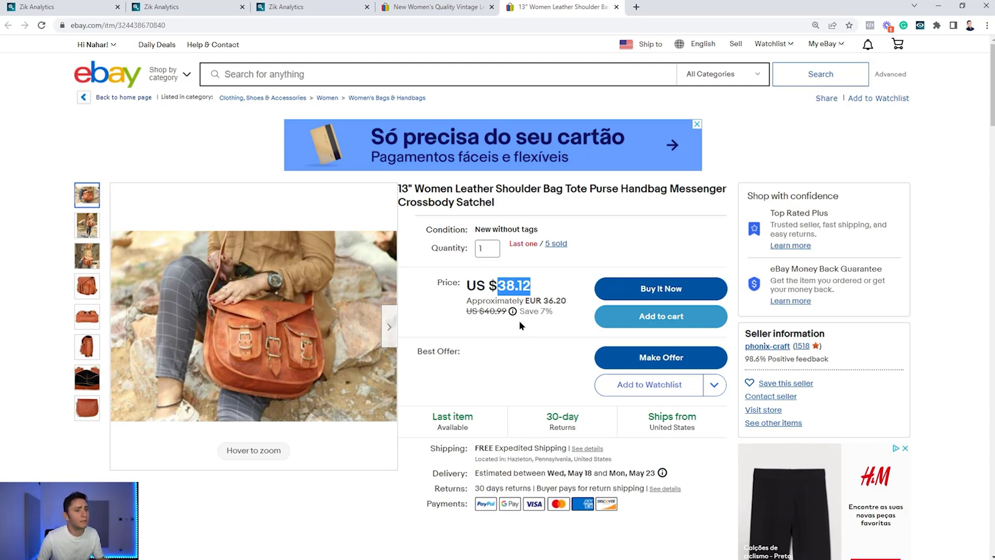
triple_click(469, 190)
right_click(469, 193)
click(472, 200)
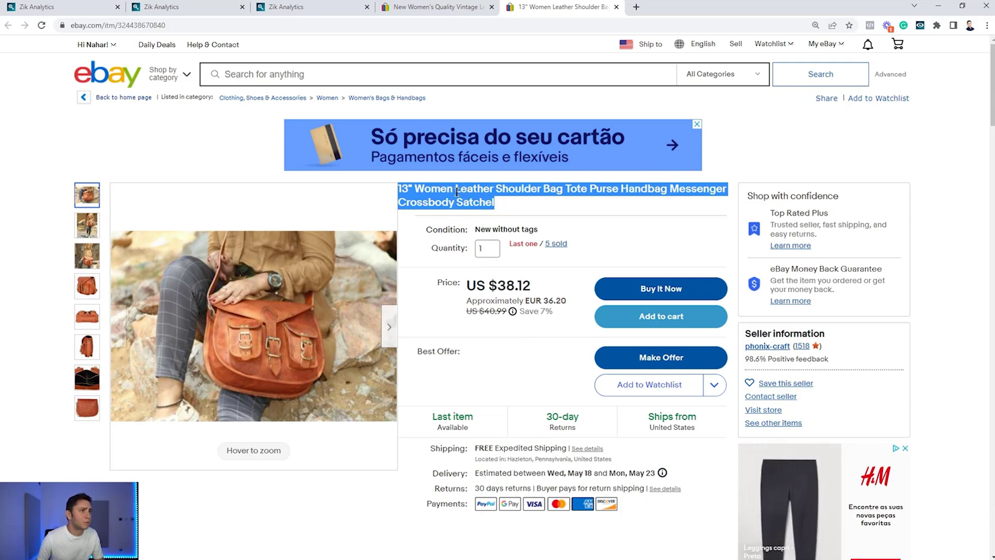
double_click(511, 285)
Step: Review the 13" bag's shipping and payments details and item specifics
scroll(458, 317, down, 15)
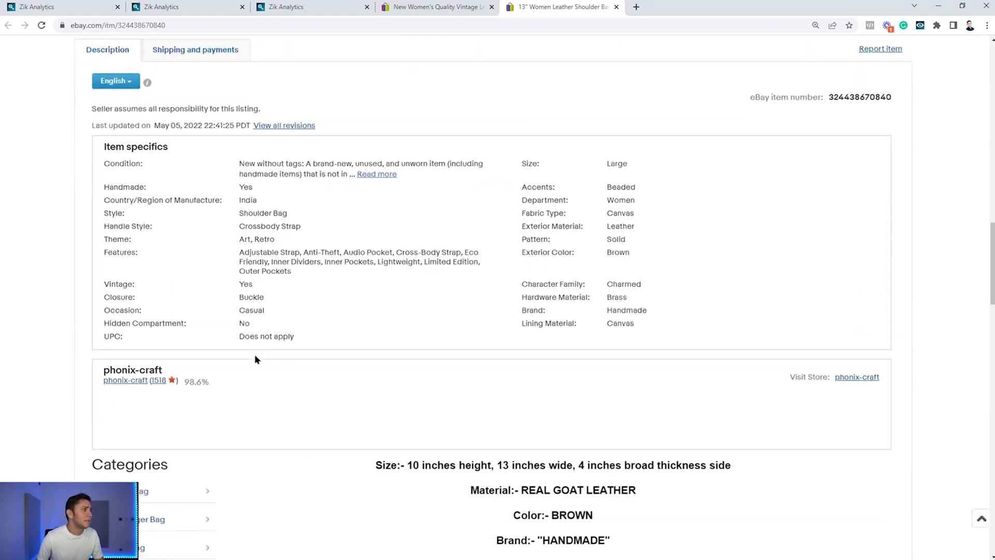
scroll(186, 115, down, 2)
scroll(189, 93, up, 2)
click(195, 55)
click(107, 54)
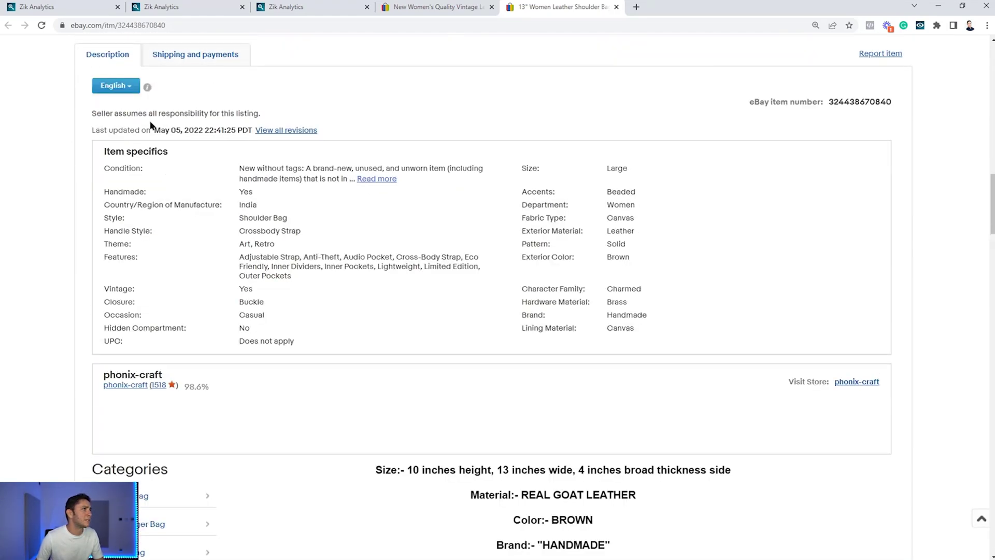
drag(114, 176, 596, 330)
click(630, 322)
scroll(629, 322, down, 1)
scroll(629, 323, up, 2)
scroll(630, 324, up, 15)
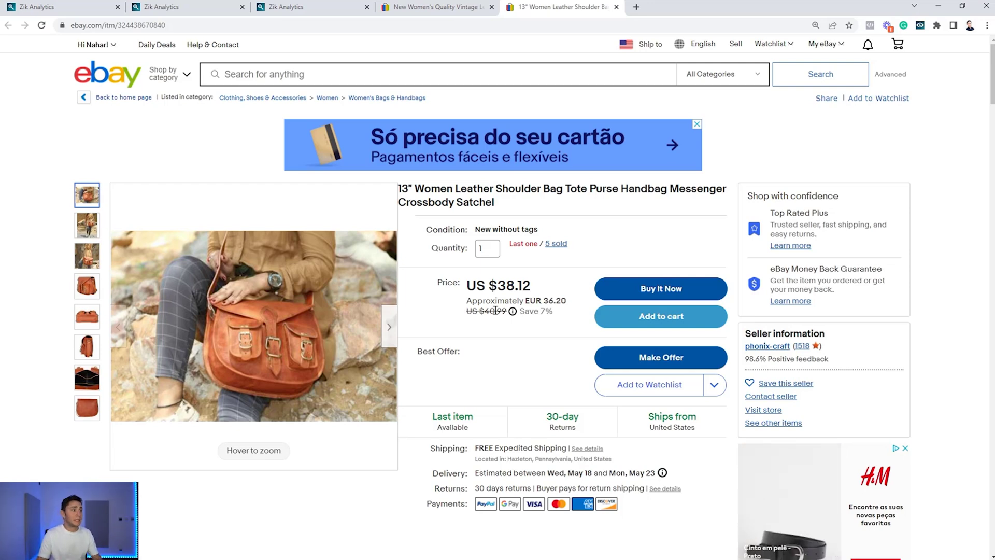
mouse_move(222, 294)
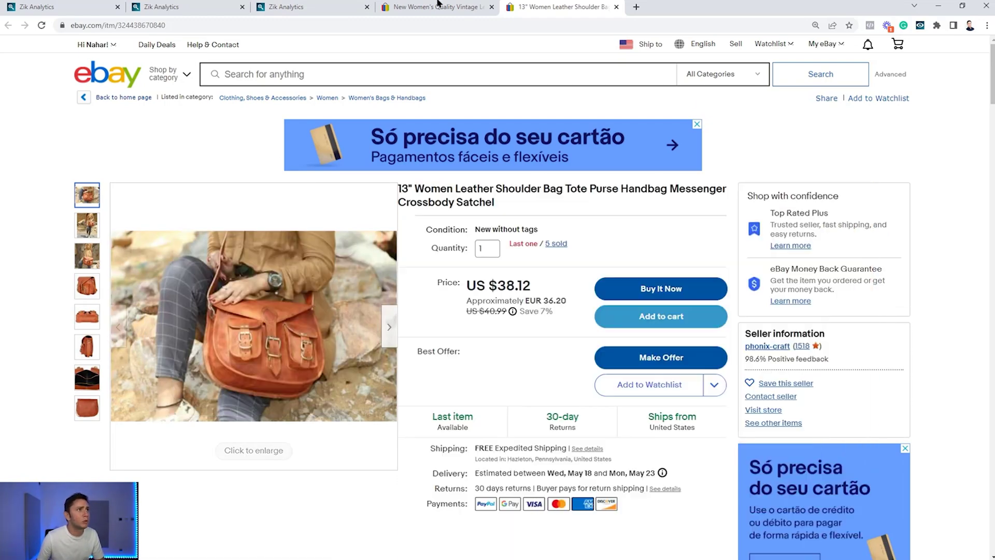
Step: Compare the vintage satchel at $52.00 against the 13" bag at $38.12
key(ctrl+shift+Tab)
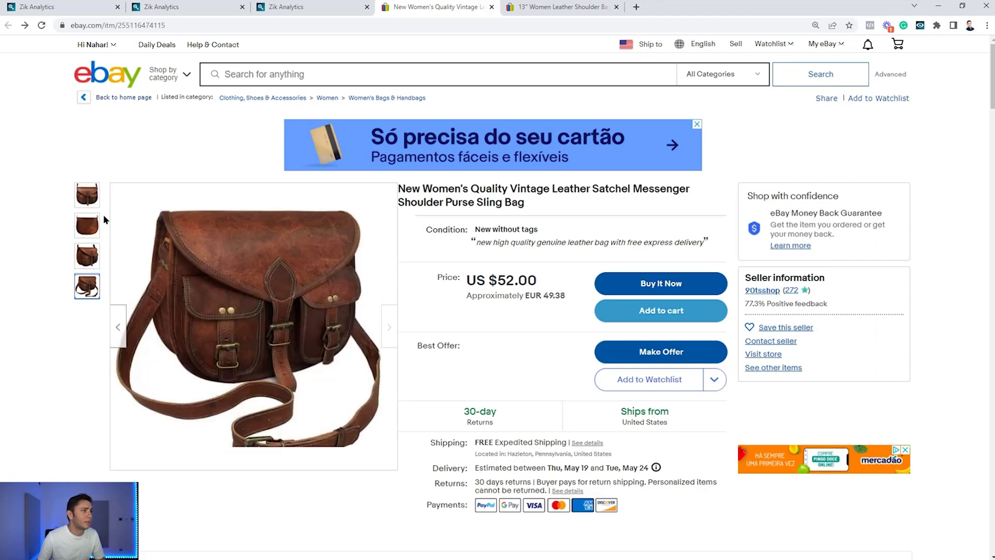
click(513, 7)
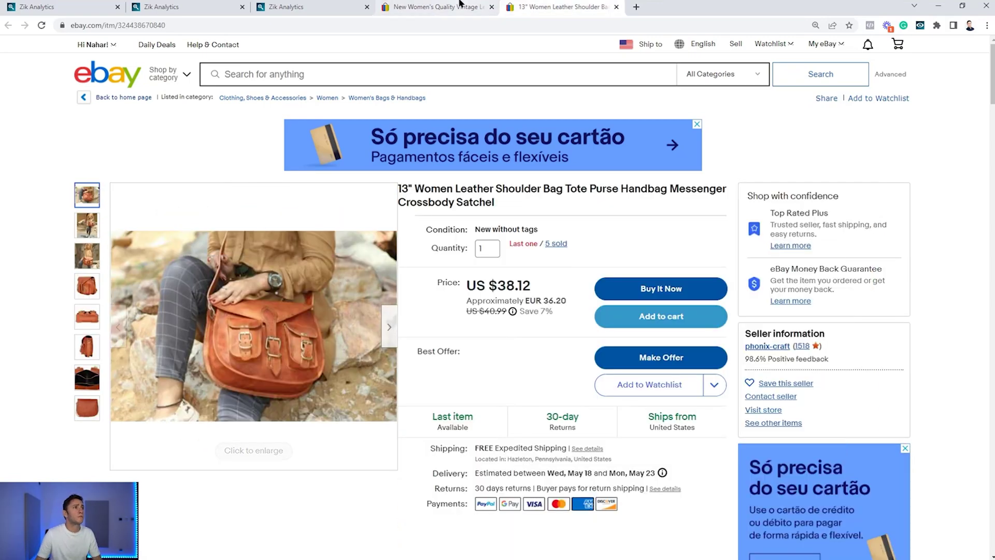
click(460, 5)
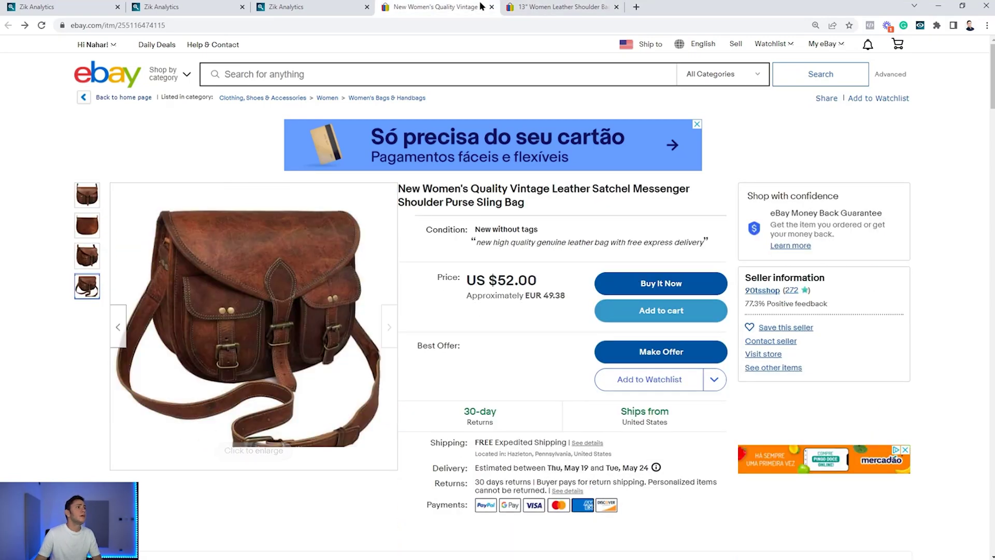
click(562, 6)
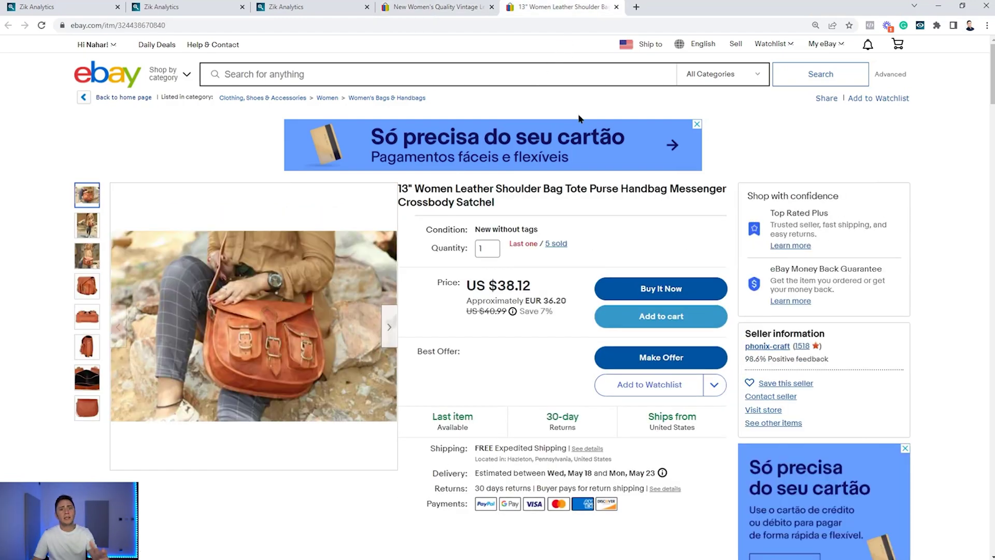